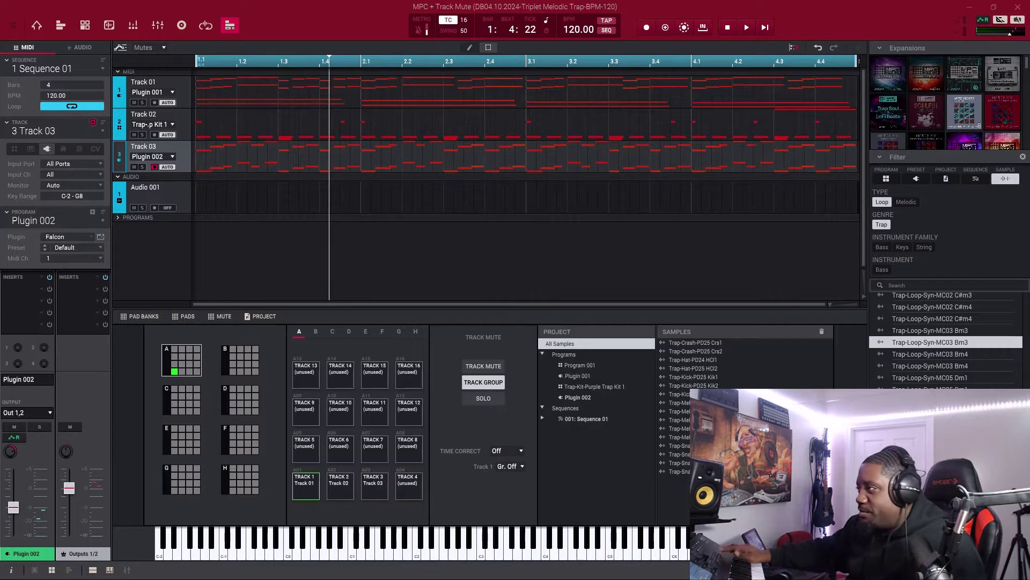
- Play the whole sequence and toggle the mute on Track 03
{"action": "key", "text": "space"}
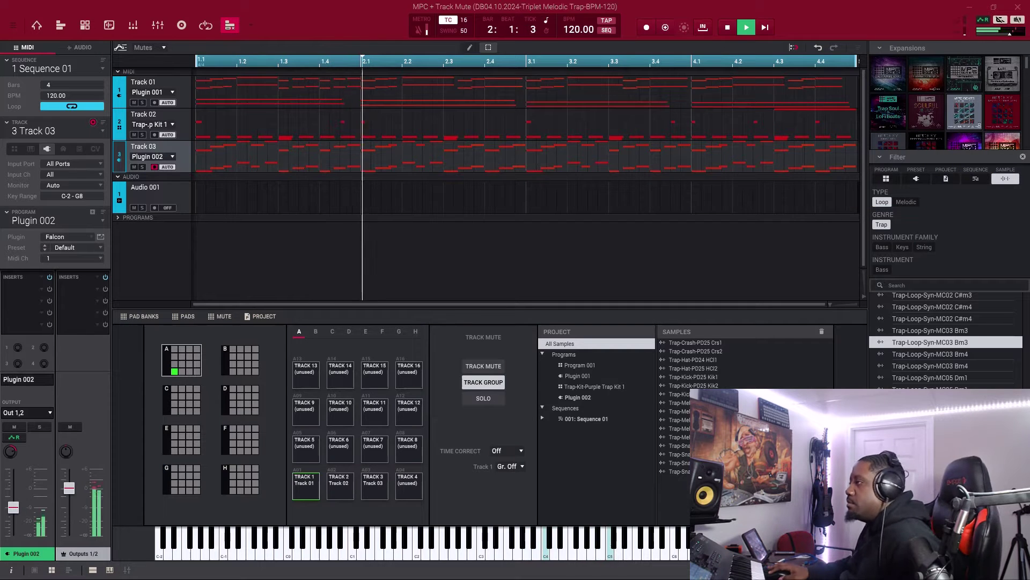
{"action": "left_click", "coordinate": [134, 166]}
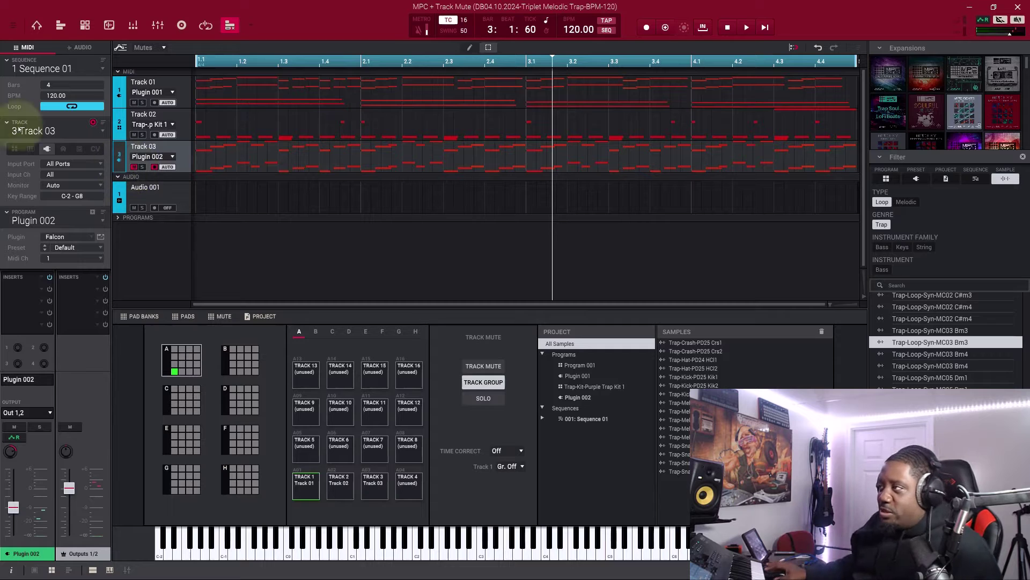
- Switch to Main mode and bring up the notes of Track 02 in the grid
{"action": "left_click", "coordinate": [36, 25]}
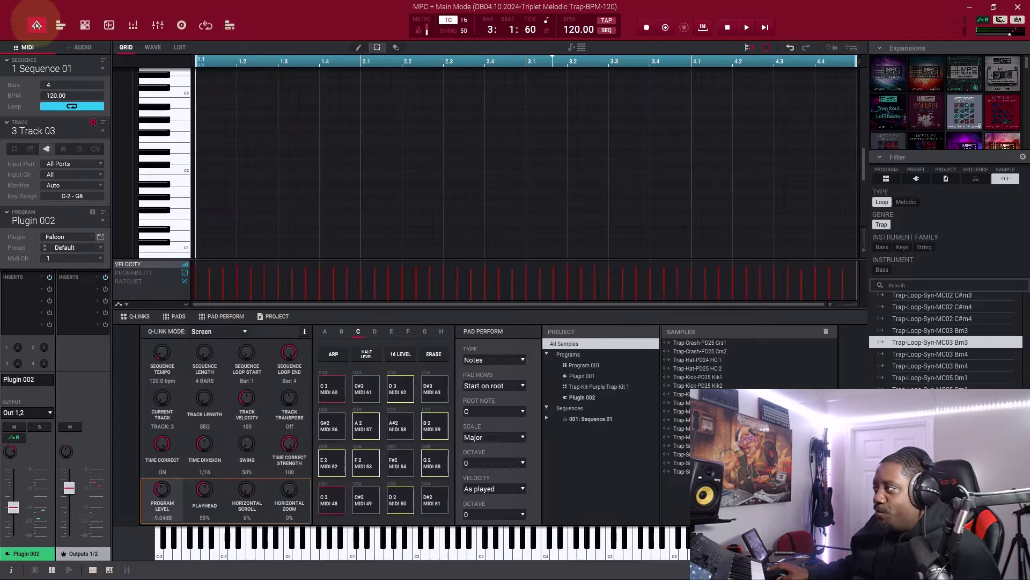
{"action": "left_click", "coordinate": [103, 131]}
{"action": "left_click", "coordinate": [88, 154]}
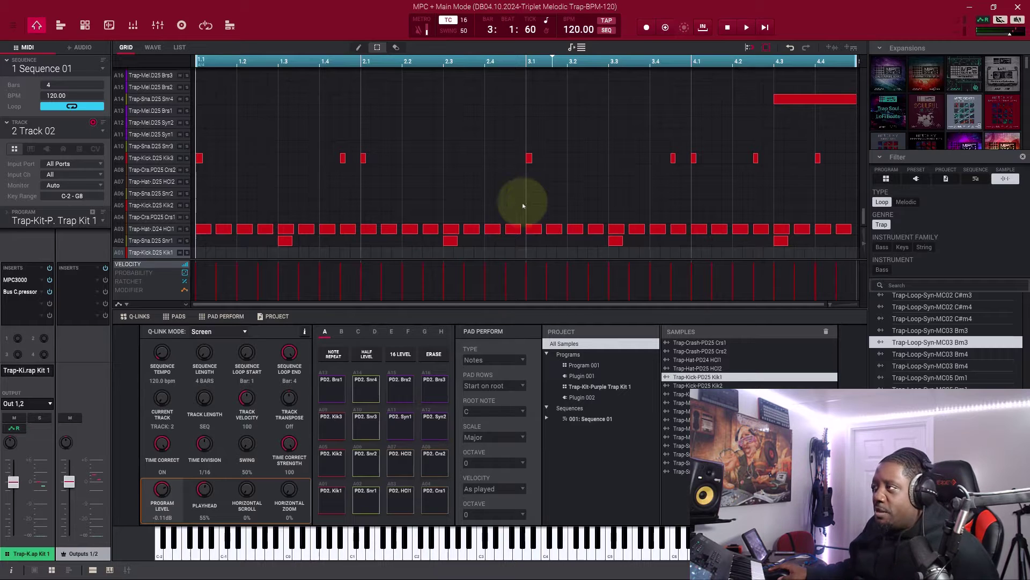
- Select Track 01, solo it, and play it back to hear its part alone
{"action": "left_click", "coordinate": [104, 132]}
{"action": "left_click", "coordinate": [80, 142]}
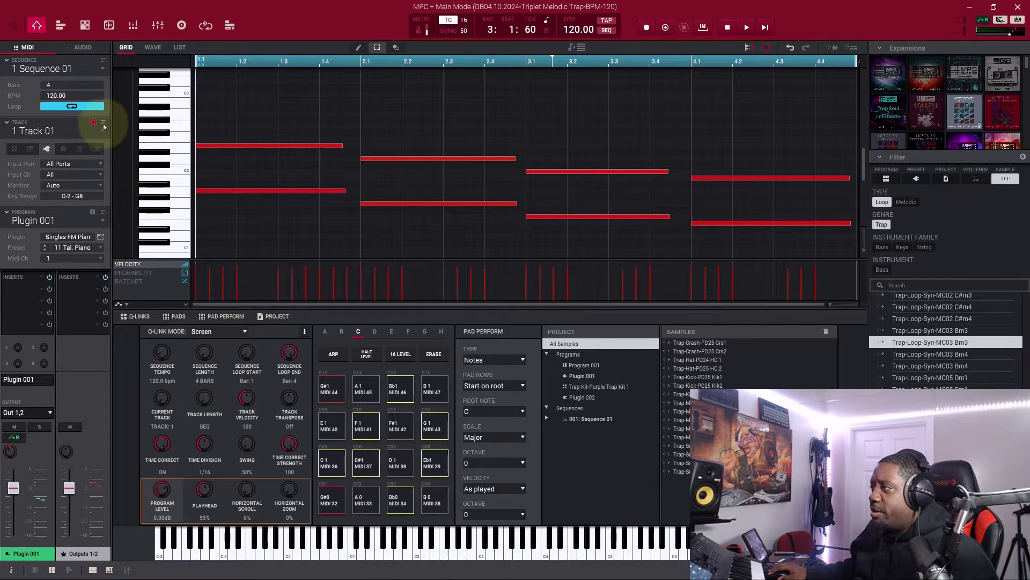
{"action": "left_click", "coordinate": [86, 206]}
{"action": "key", "text": "space"}
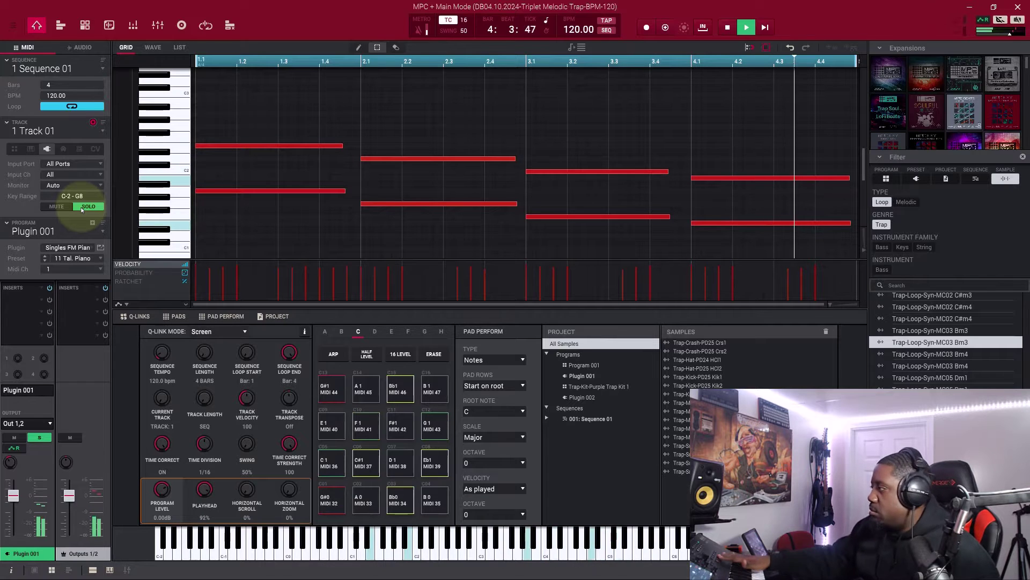
{"action": "key", "text": "space"}
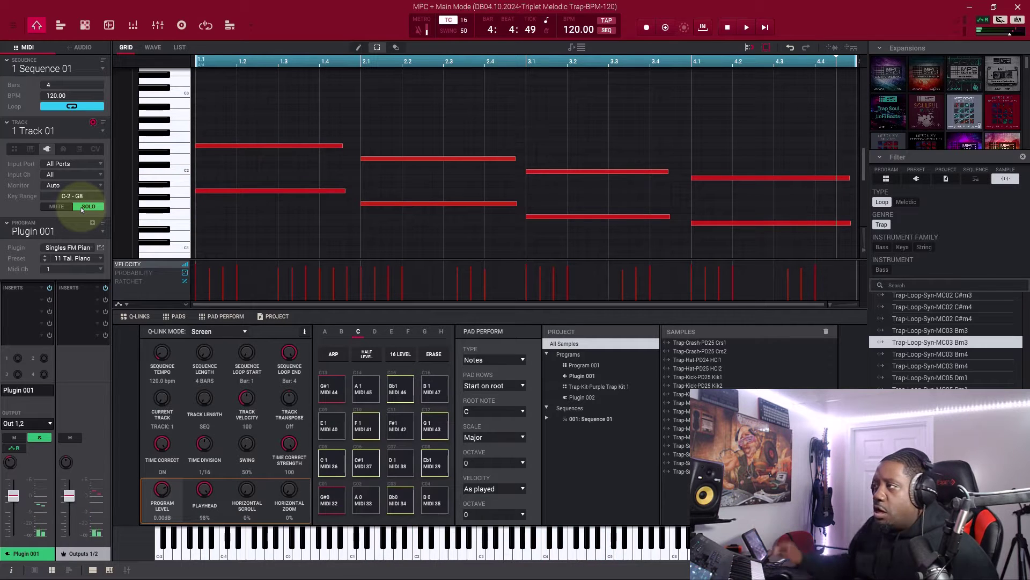
- Select Track 02 and listen to its drum part in solo
{"action": "left_click", "coordinate": [100, 133]}
{"action": "left_click", "coordinate": [82, 150]}
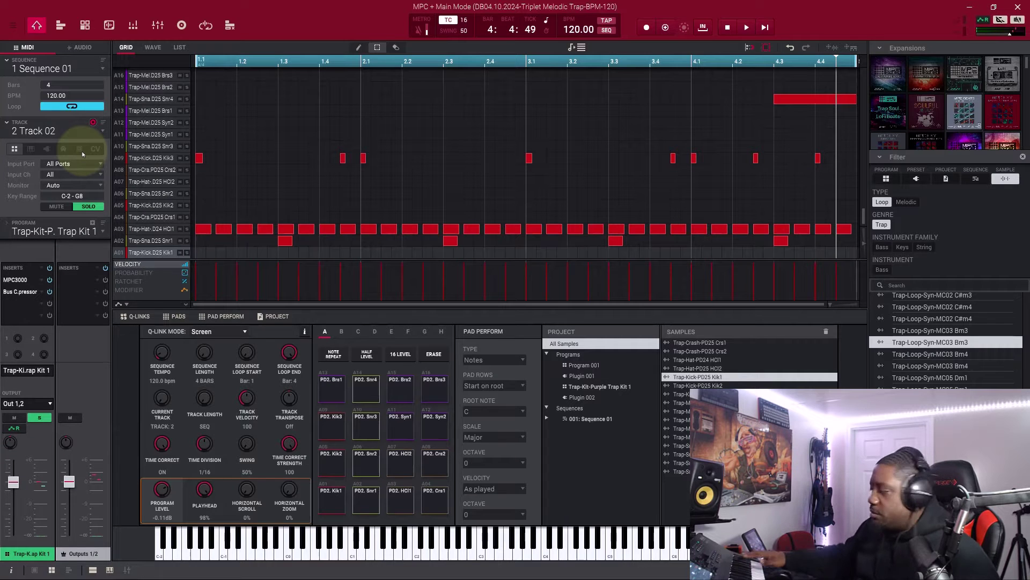
{"action": "key", "text": "space"}
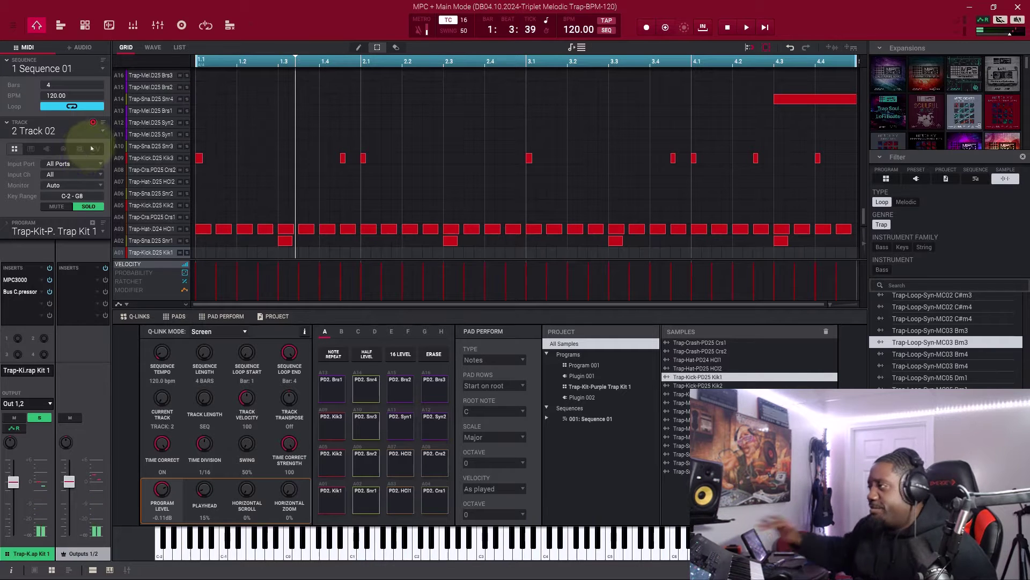
- Select Track 03, bring its notes into view in the grid, and listen to its part in solo
{"action": "left_click", "coordinate": [53, 130]}
{"action": "left_click", "coordinate": [77, 159]}
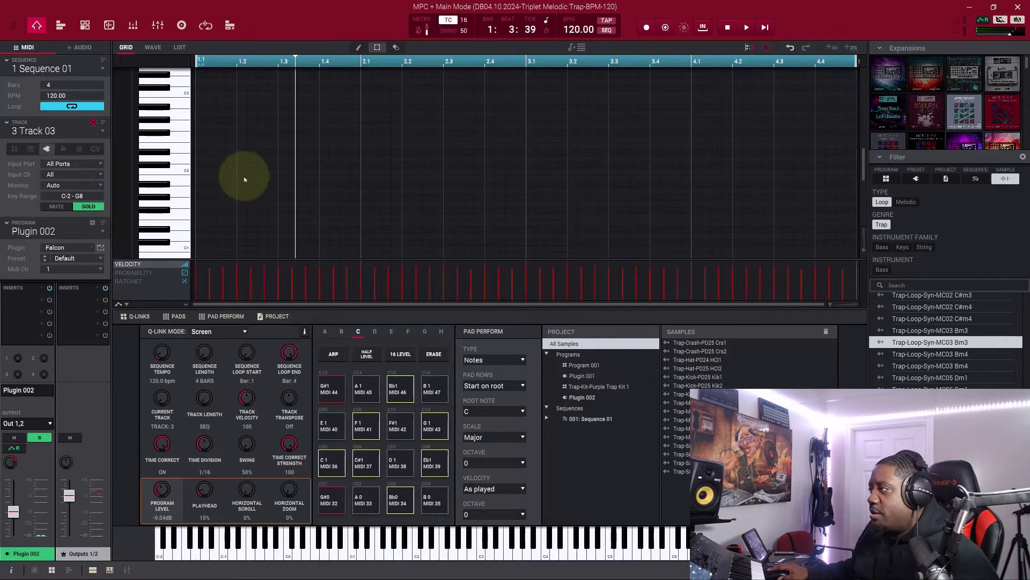
{"action": "scroll", "coordinate": [249, 176], "scroll_direction": "up", "scroll_amount": 5}
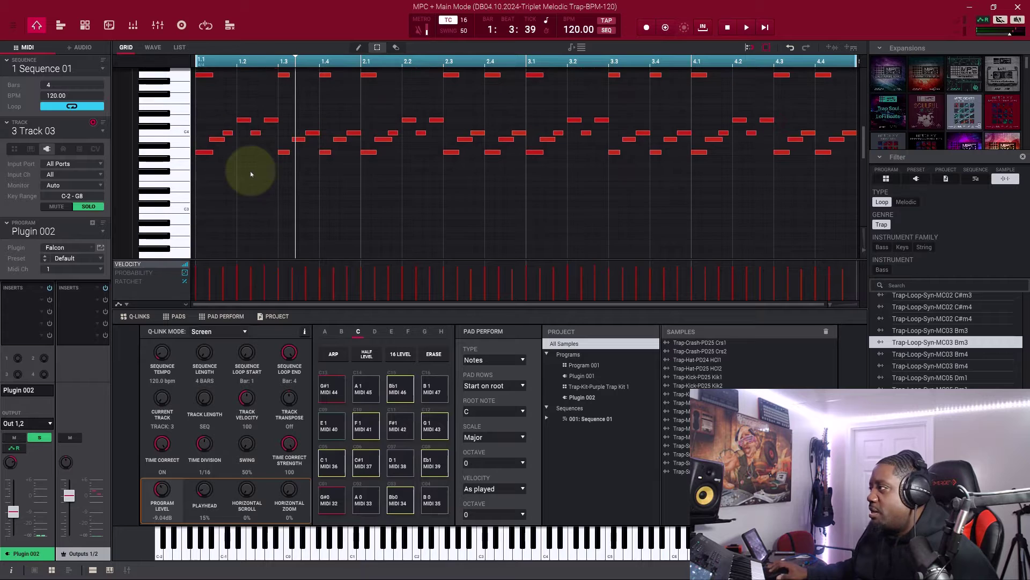
{"action": "scroll", "coordinate": [251, 171], "scroll_direction": "up", "scroll_amount": 3}
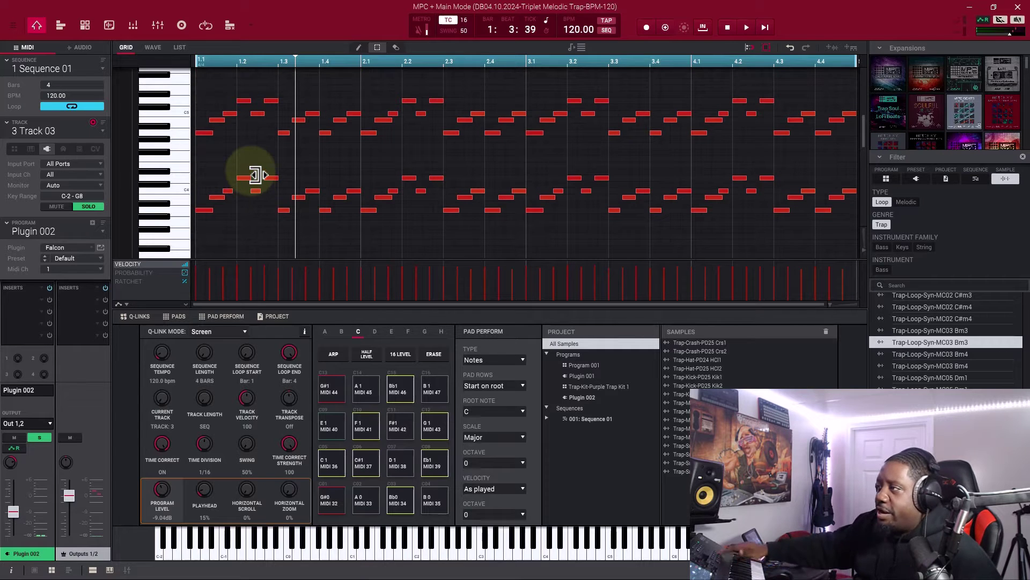
{"action": "key", "text": "space"}
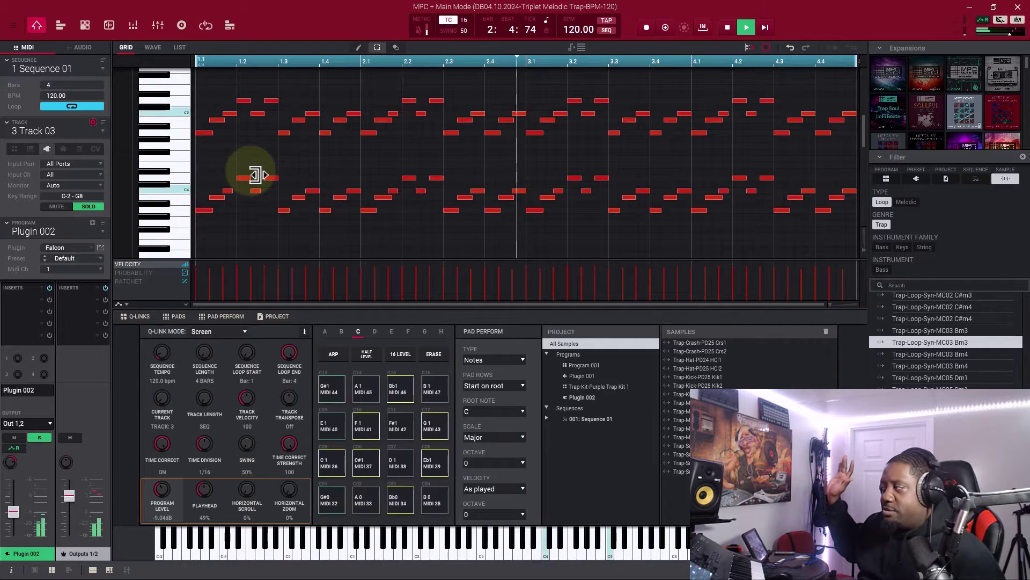
{"action": "key", "text": "space"}
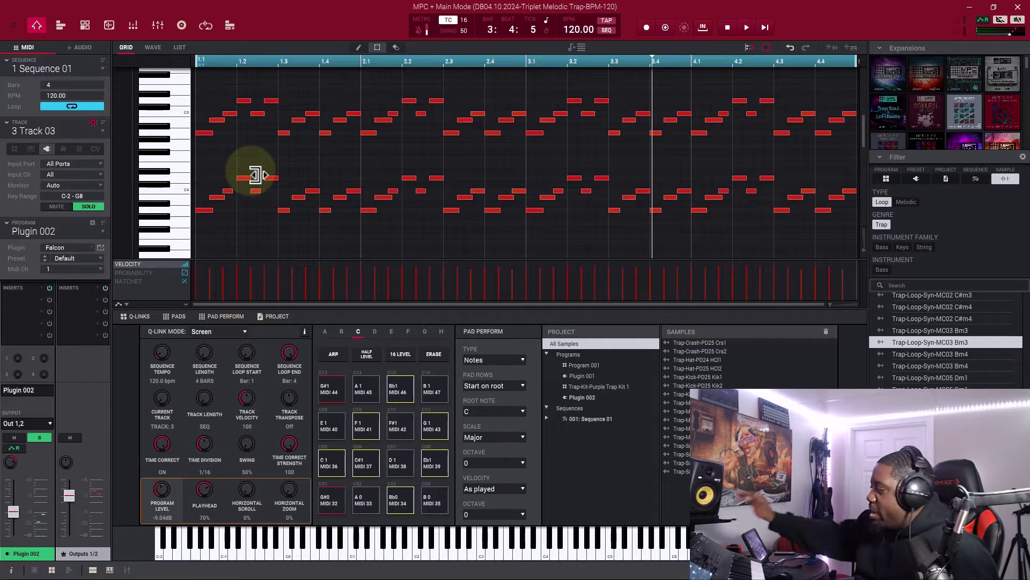
- Switch from Main mode to Track Mute mode and look through the available view modes
{"action": "left_click", "coordinate": [229, 26]}
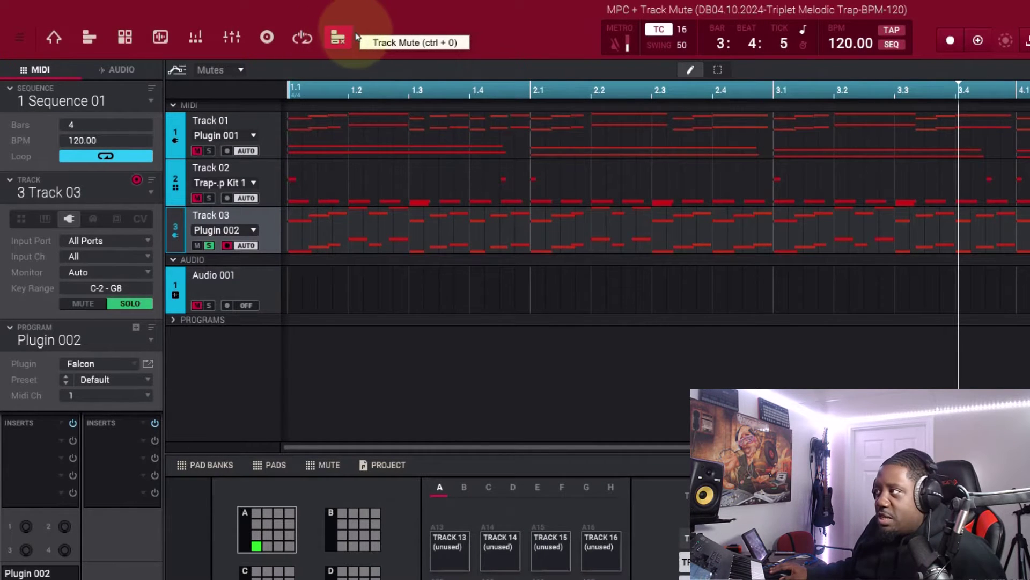
{"action": "left_click", "coordinate": [19, 38]}
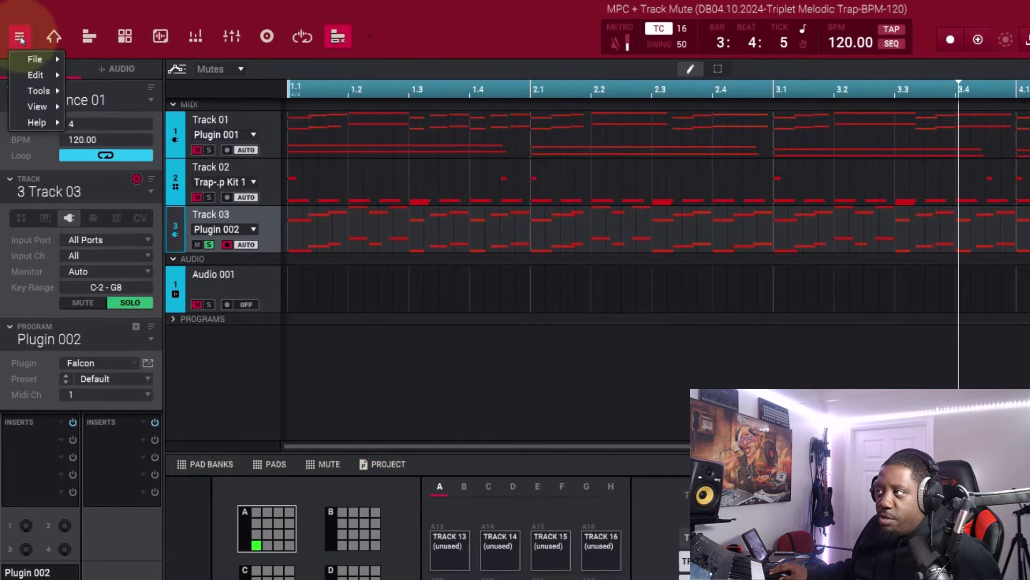
{"action": "mouse_move", "coordinate": [37, 106]}
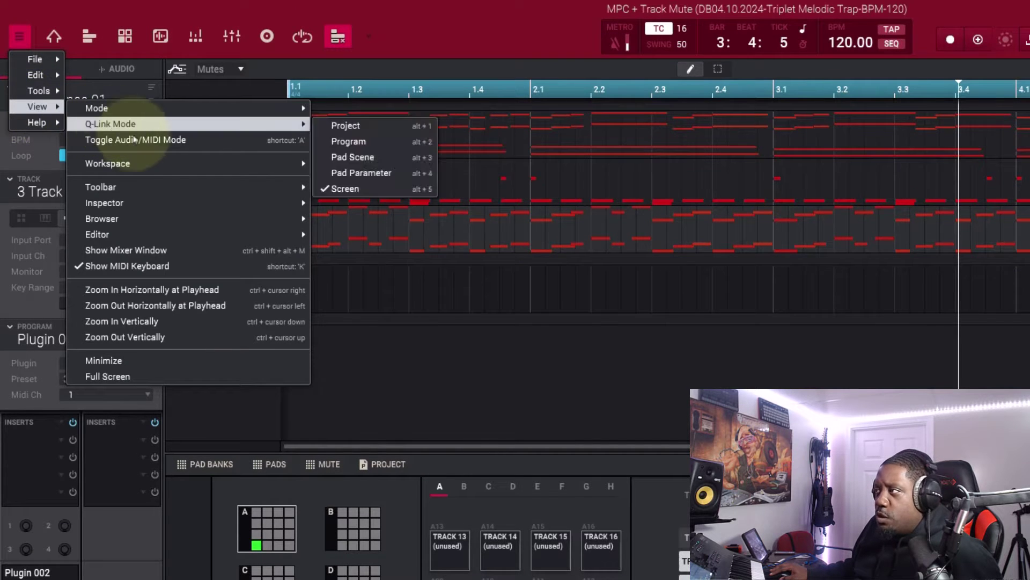
{"action": "mouse_move", "coordinate": [202, 109]}
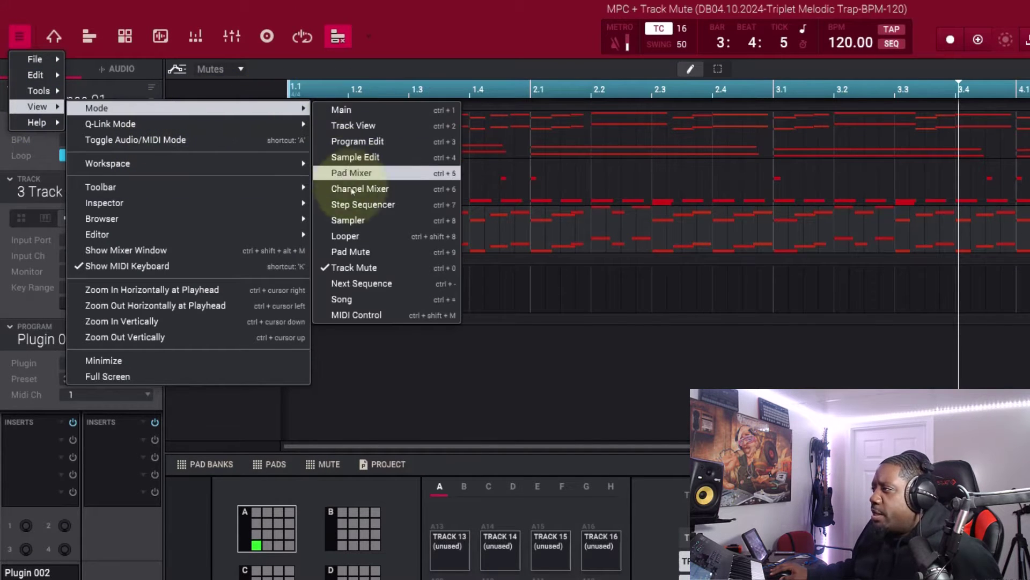
{"action": "left_click", "coordinate": [363, 267]}
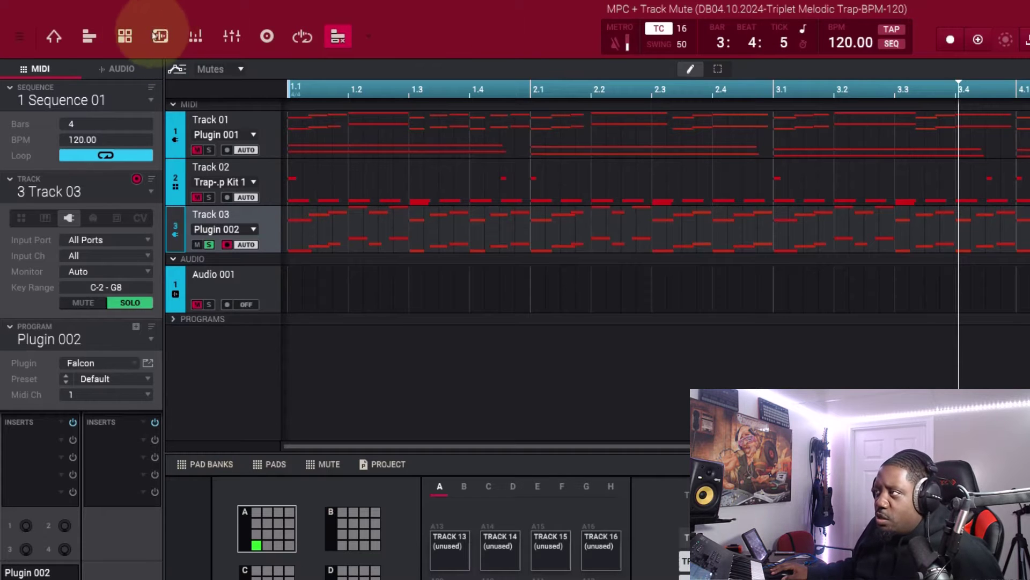
- Go back to Main mode and reopen Track Mute mode from there
{"action": "left_click", "coordinate": [53, 36]}
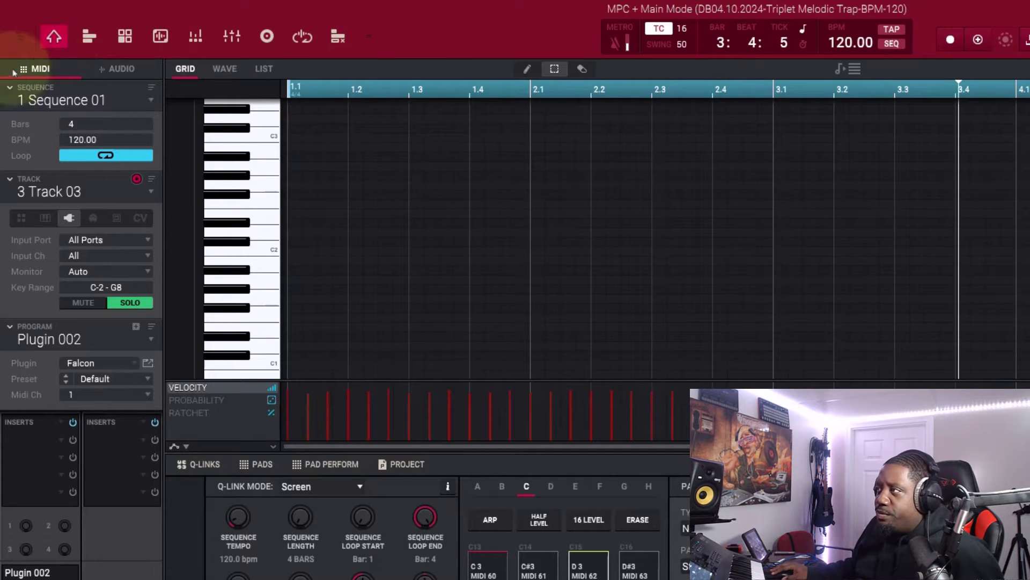
{"action": "scroll", "coordinate": [451, 235], "scroll_direction": "up", "scroll_amount": 3}
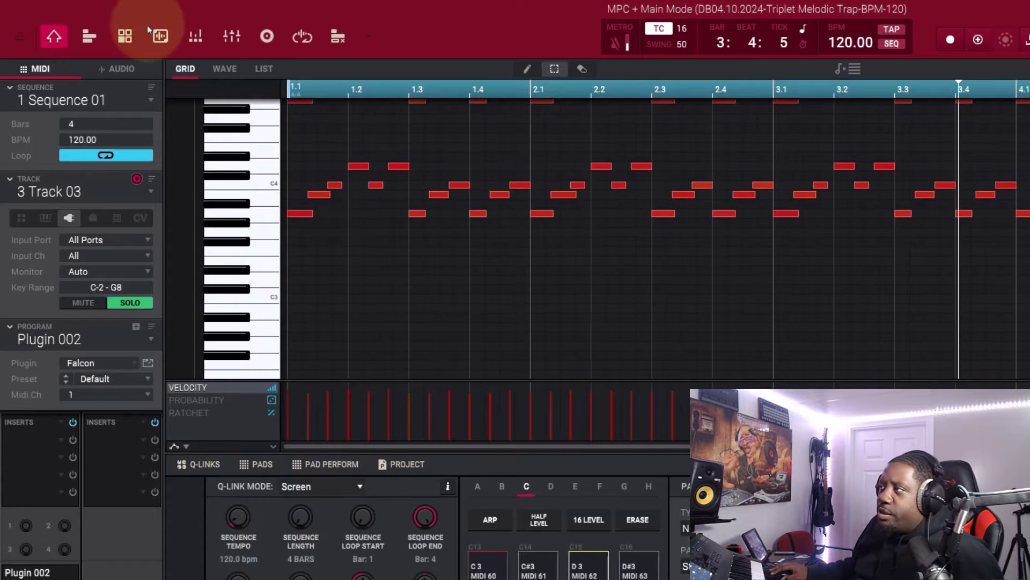
{"action": "left_click", "coordinate": [19, 37]}
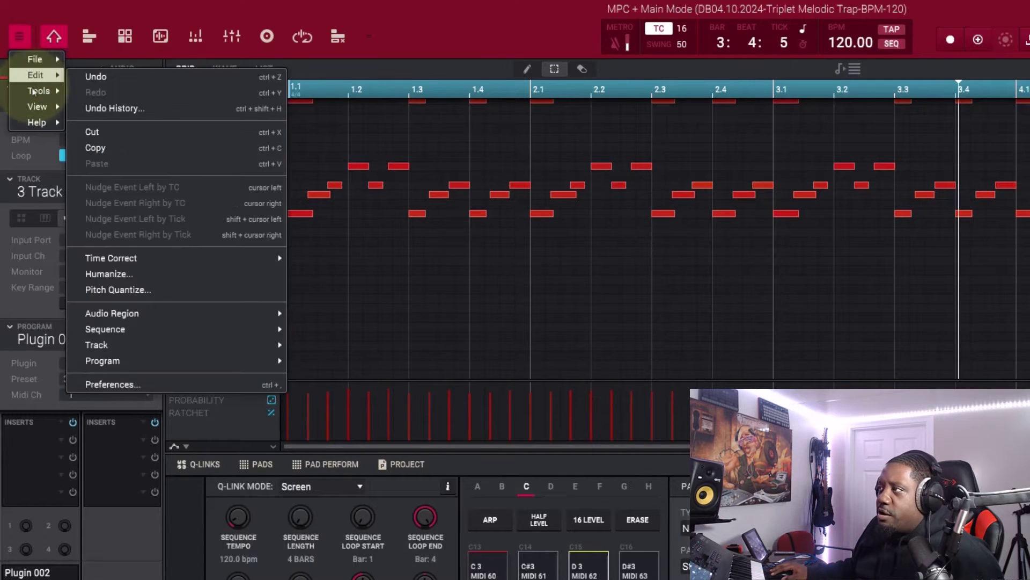
{"action": "mouse_move", "coordinate": [99, 108]}
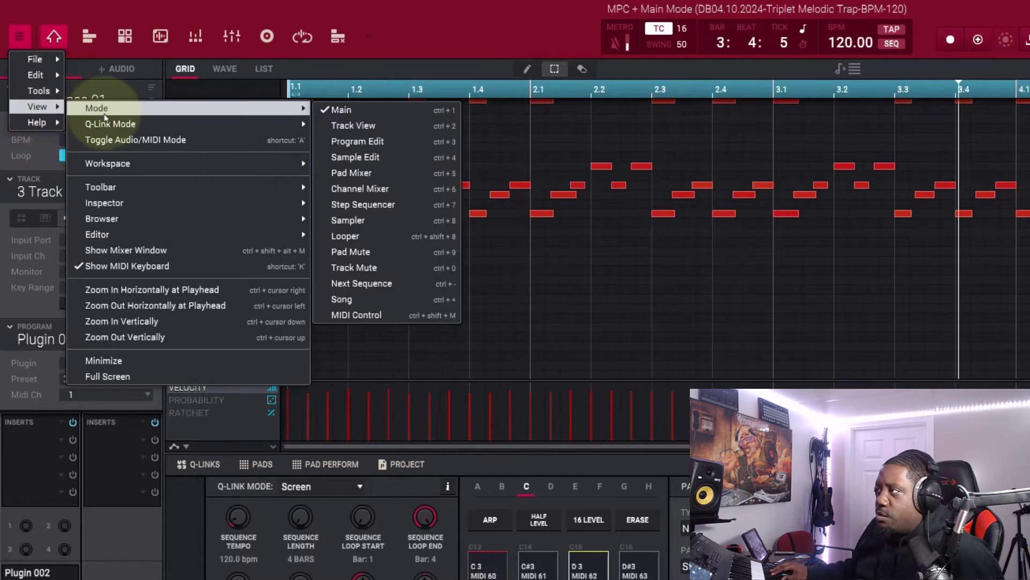
{"action": "left_click", "coordinate": [368, 267]}
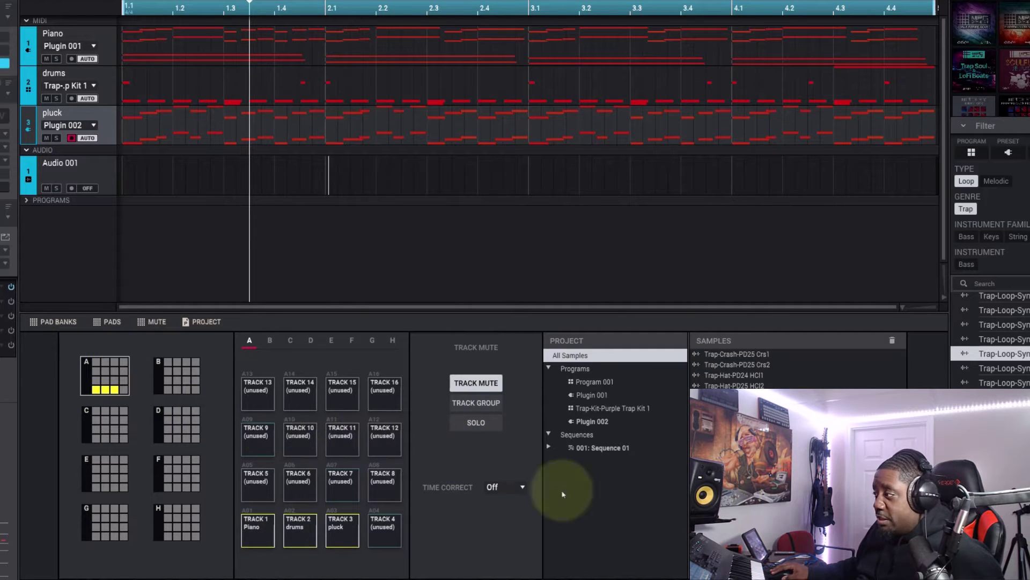
- Mute the Piano track by itself and unmute it again
{"action": "left_click", "coordinate": [262, 543]}
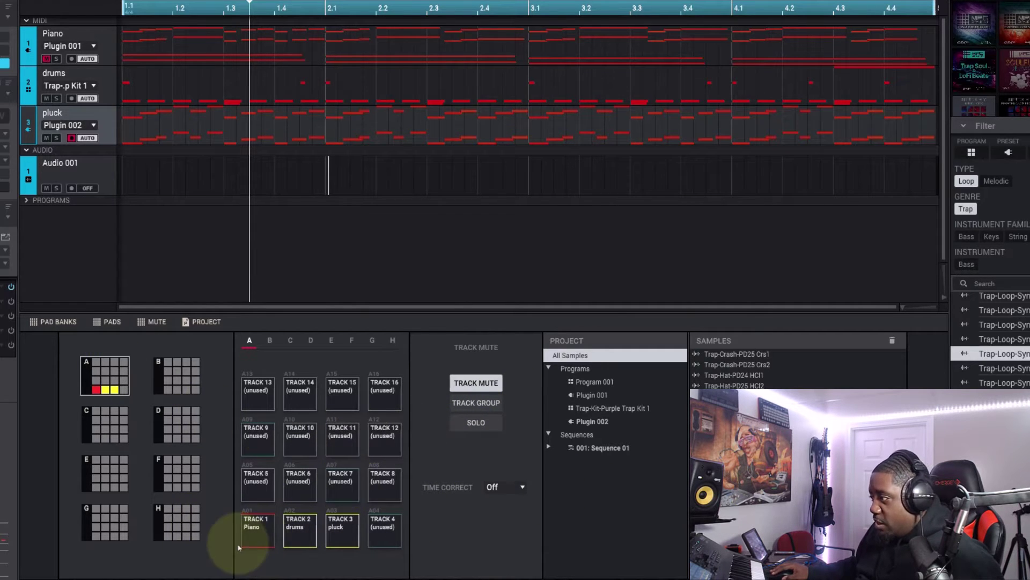
{"action": "left_click", "coordinate": [250, 540]}
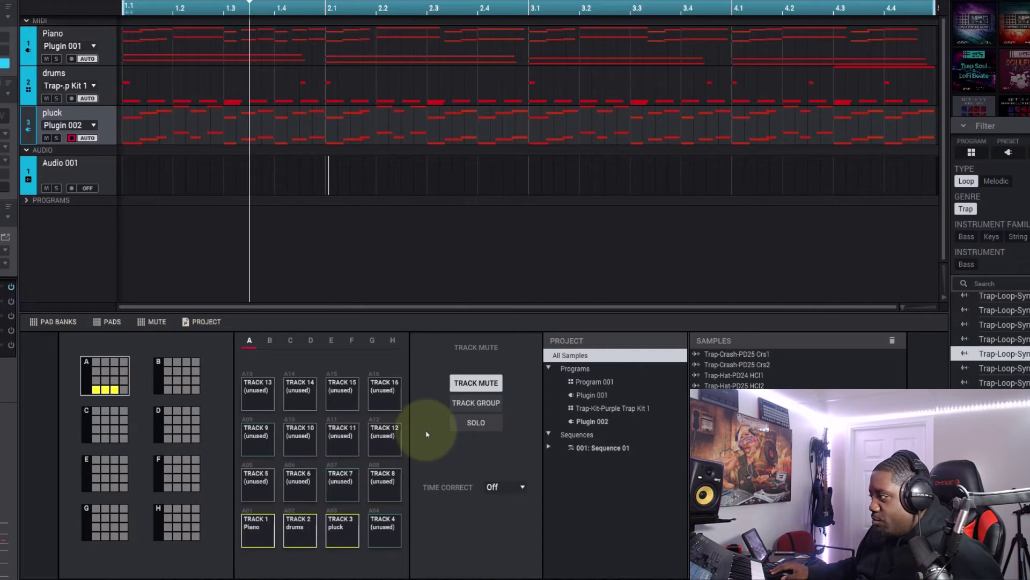
- Assign both the Piano track and the pluck track to track group 1
{"action": "left_click", "coordinate": [476, 403]}
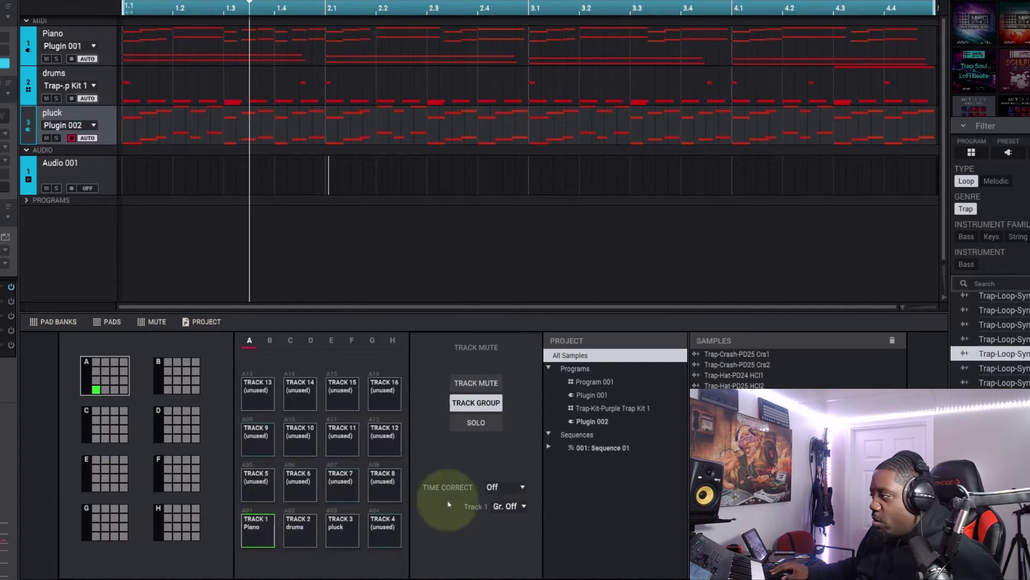
{"action": "left_click", "coordinate": [523, 506]}
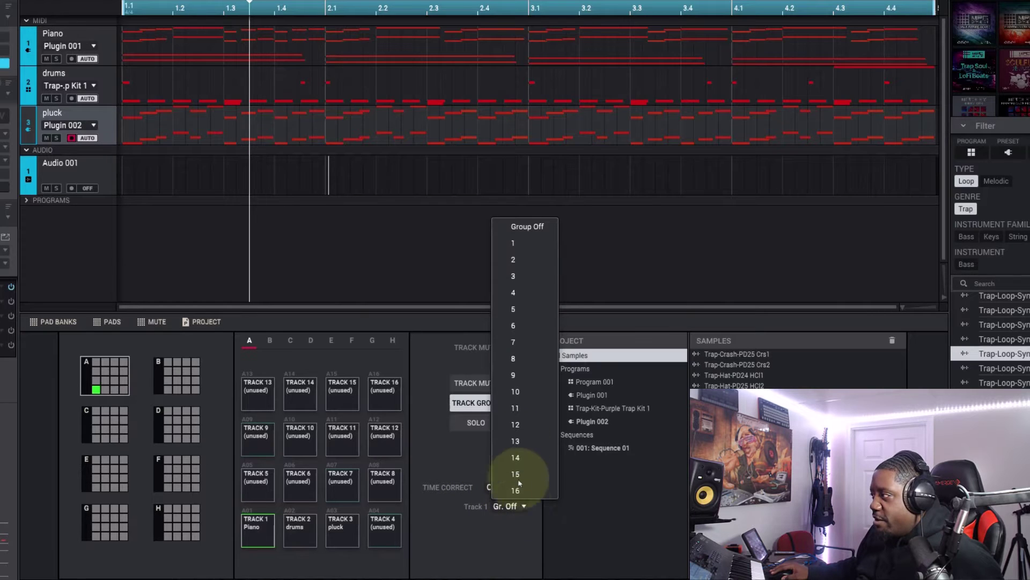
{"action": "left_click", "coordinate": [523, 244]}
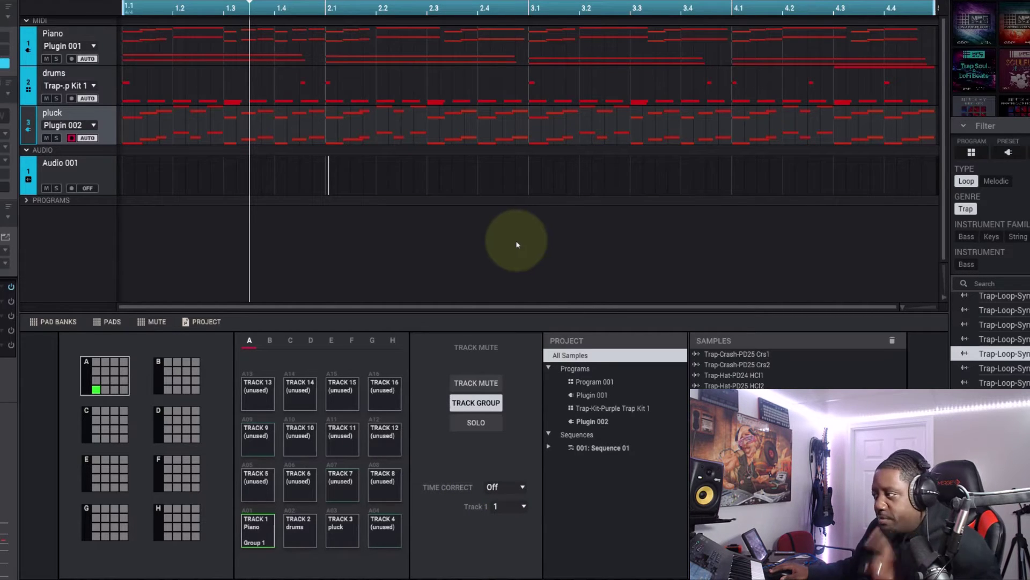
{"action": "left_click", "coordinate": [342, 537]}
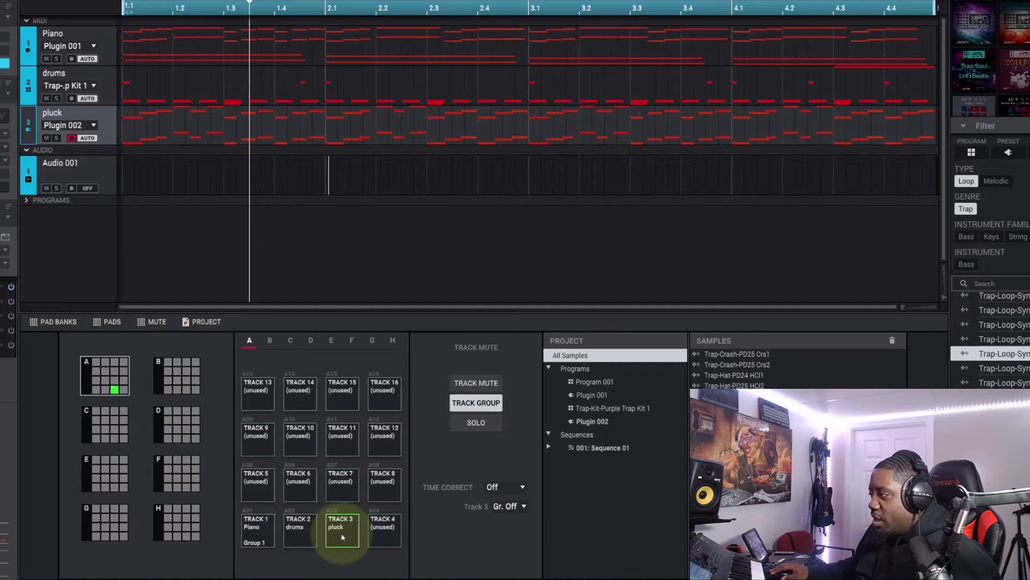
{"action": "left_click", "coordinate": [512, 506]}
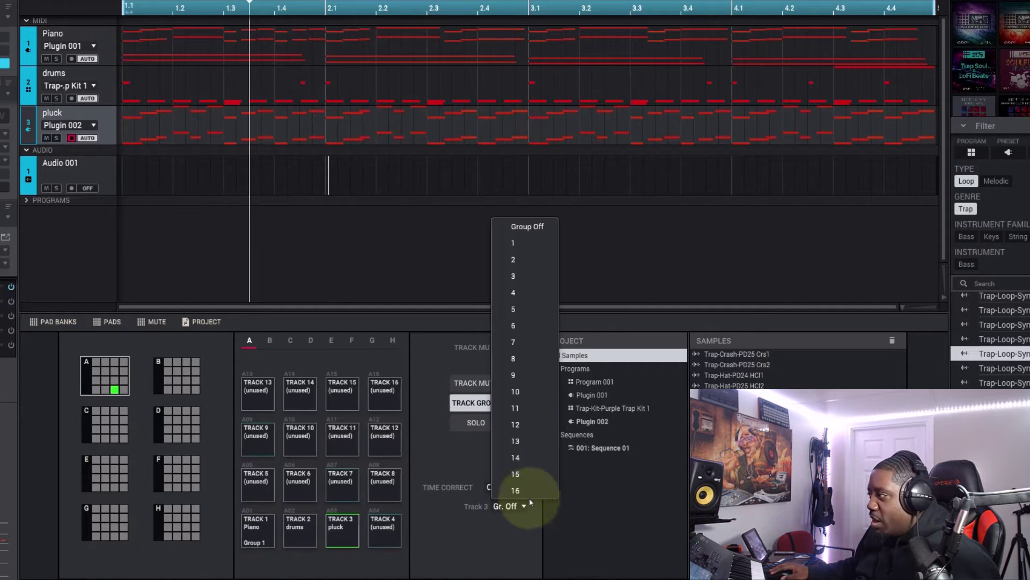
{"action": "left_click", "coordinate": [538, 244]}
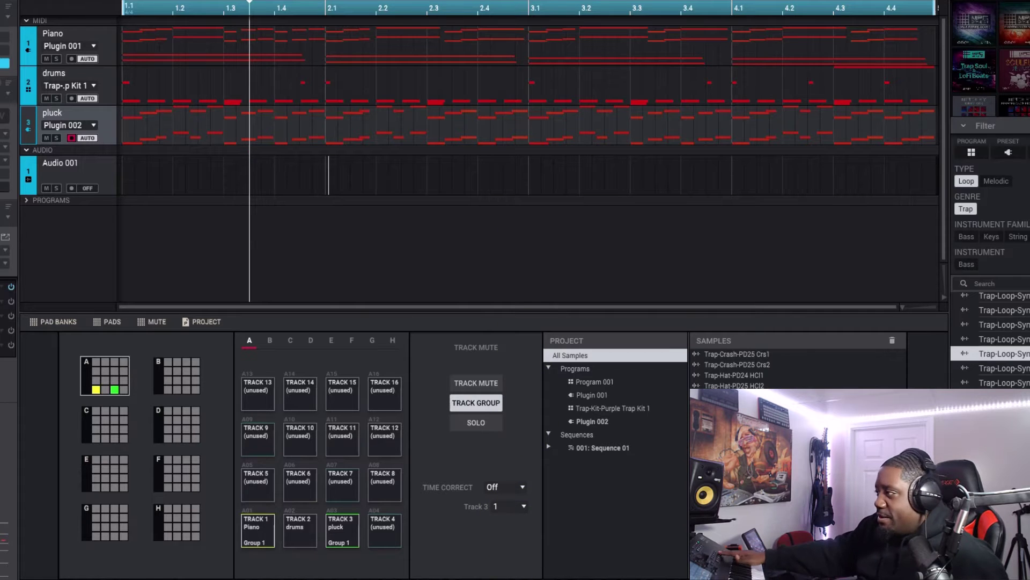
- Play the sequence, return to track muting, and mute the grouped Piano and pluck tracks together
{"action": "key", "text": "space"}
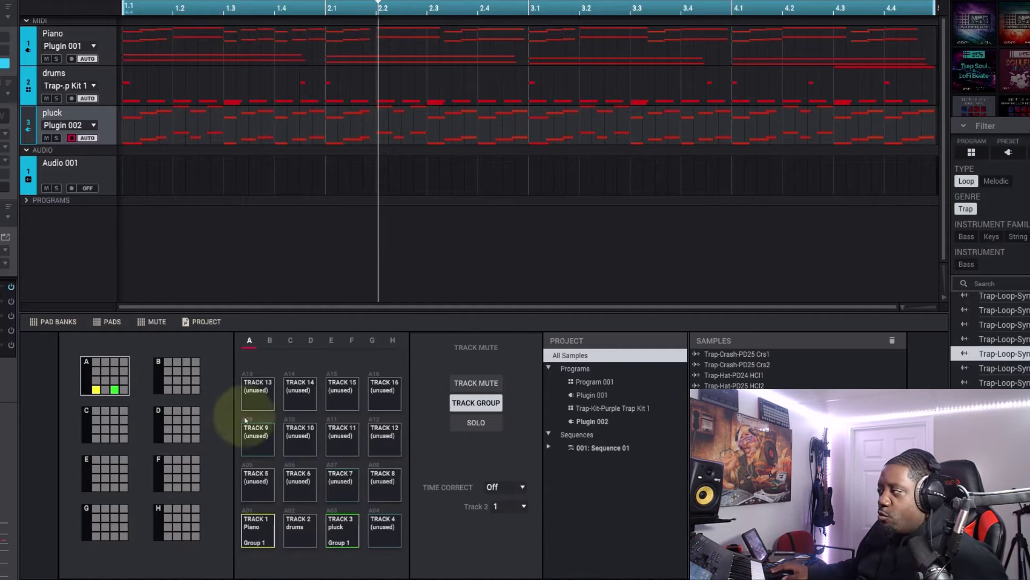
{"action": "left_click", "coordinate": [475, 383]}
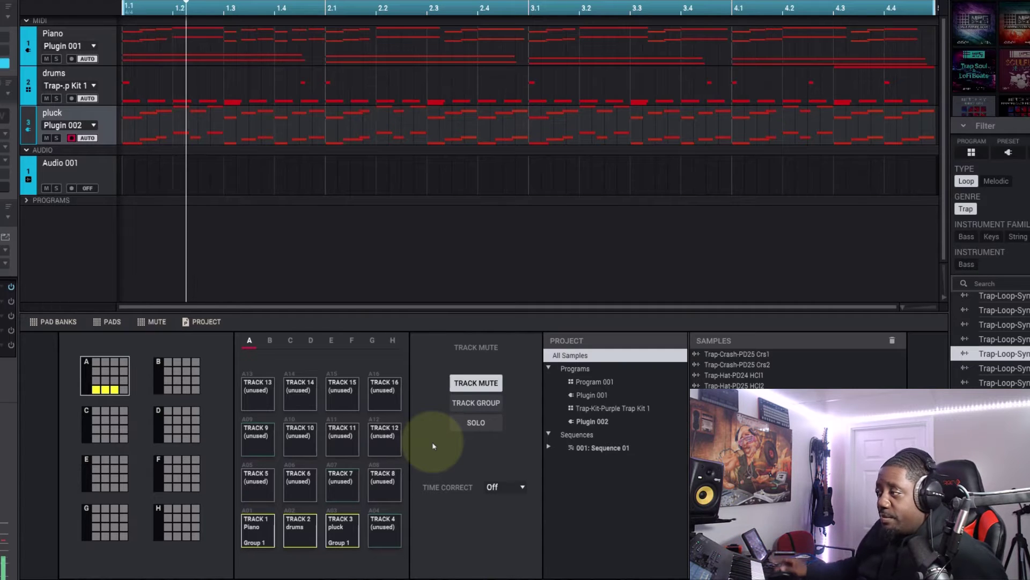
{"action": "left_click", "coordinate": [255, 535]}
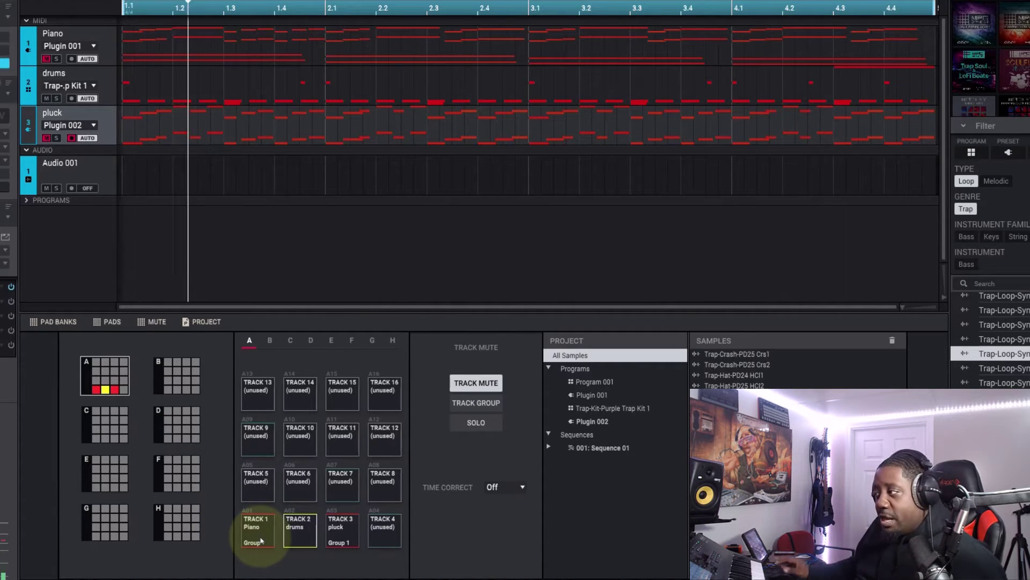
- Unmute the grouped Piano and pluck tracks, mute and unmute drums separately, and mute the group again through the pluck pad
{"action": "left_click", "coordinate": [344, 531]}
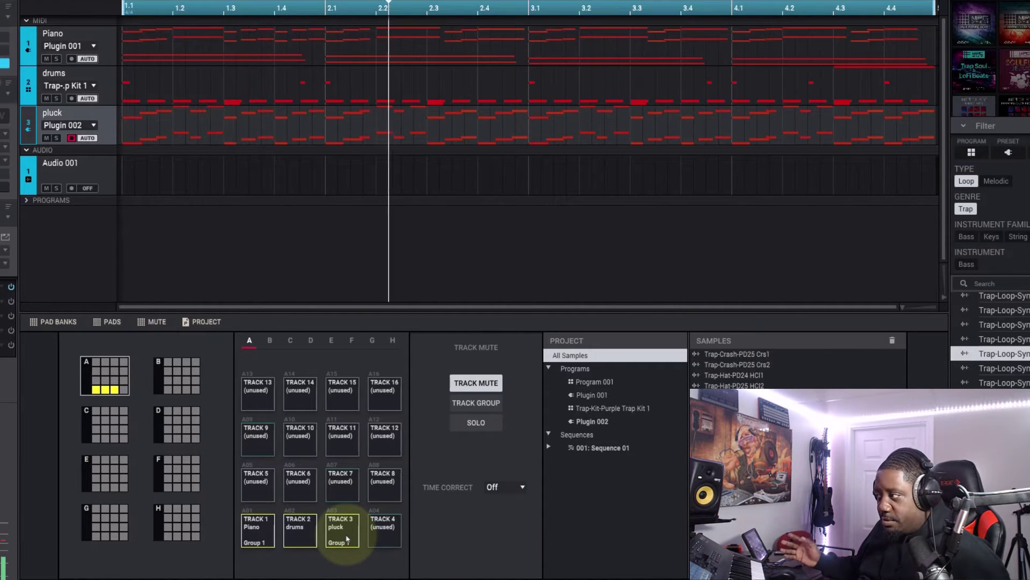
{"action": "left_click", "coordinate": [295, 530]}
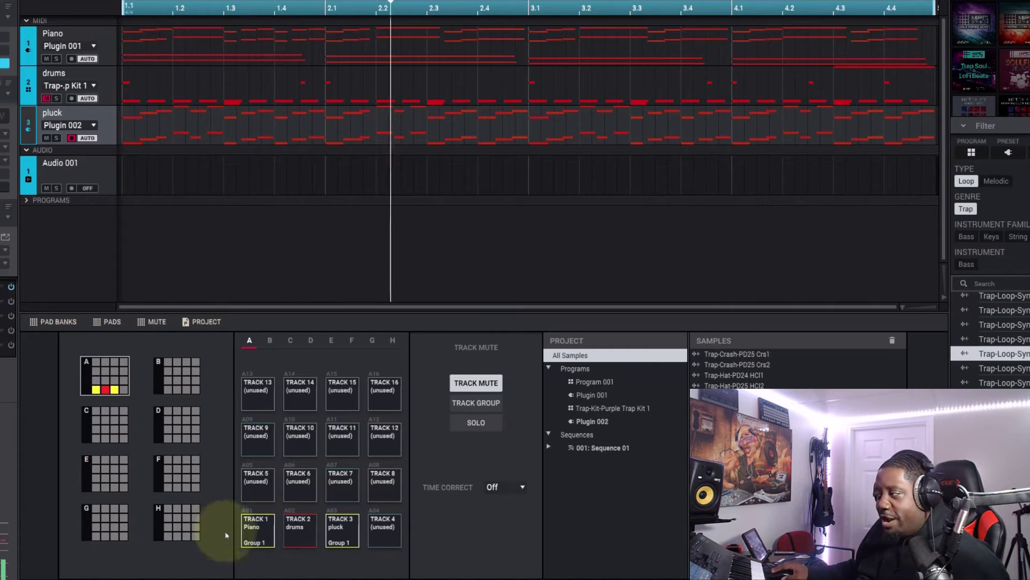
{"action": "left_click", "coordinate": [299, 528]}
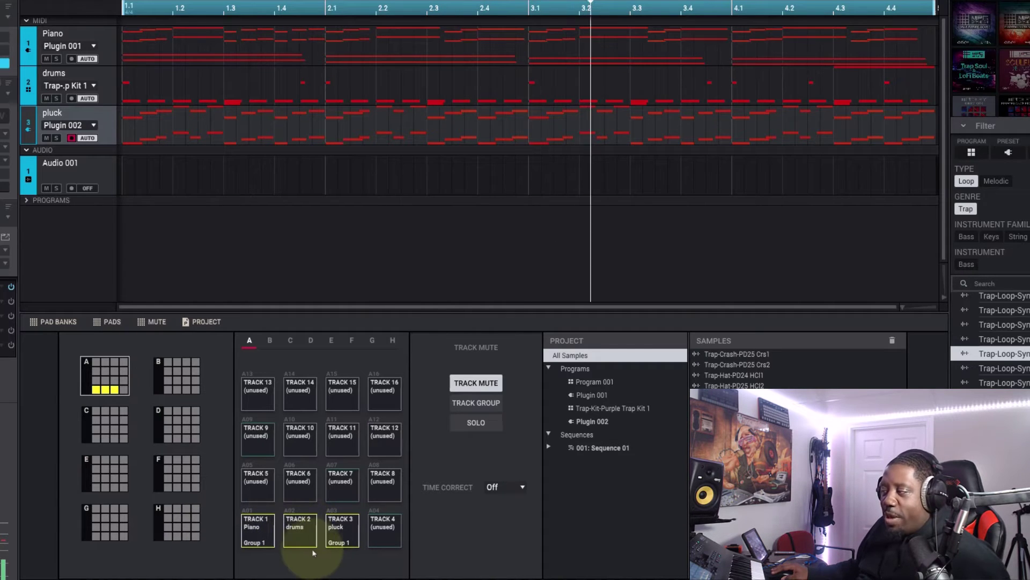
{"action": "left_click", "coordinate": [346, 534]}
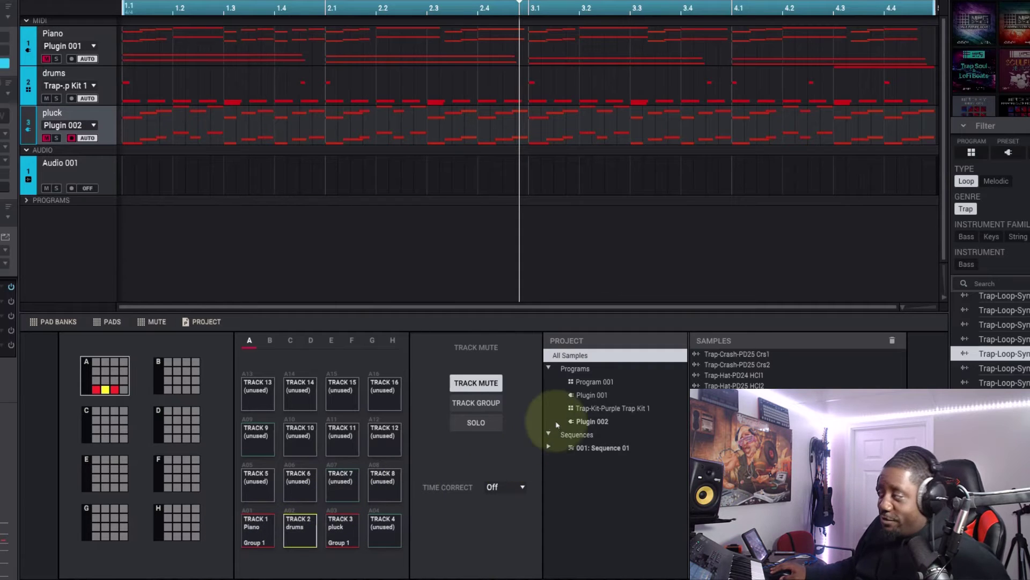
- Assign the drums track to track group 1 alongside the Piano and pluck tracks
{"action": "left_click", "coordinate": [469, 404]}
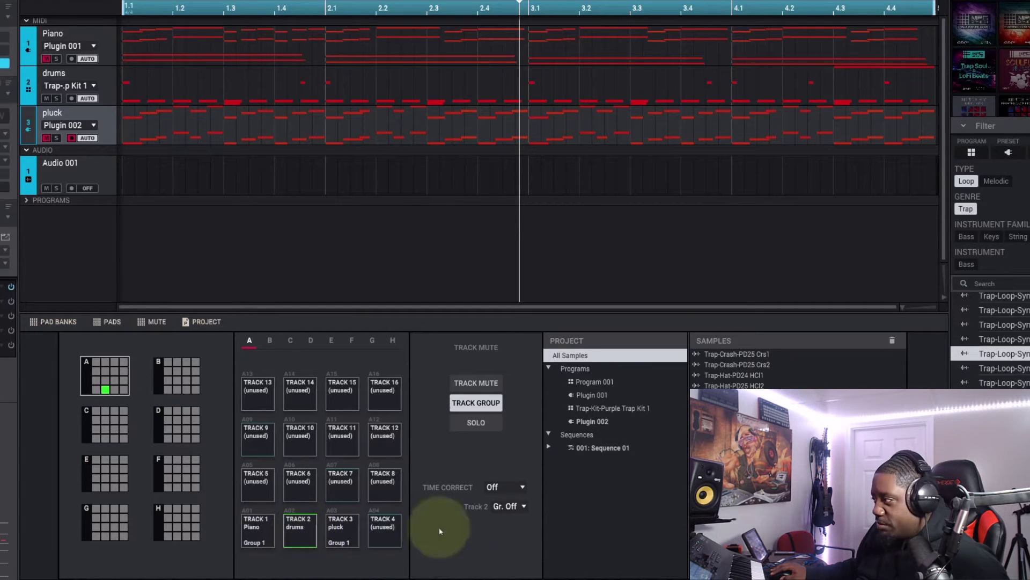
{"action": "left_click", "coordinate": [524, 509]}
{"action": "left_click", "coordinate": [520, 243]}
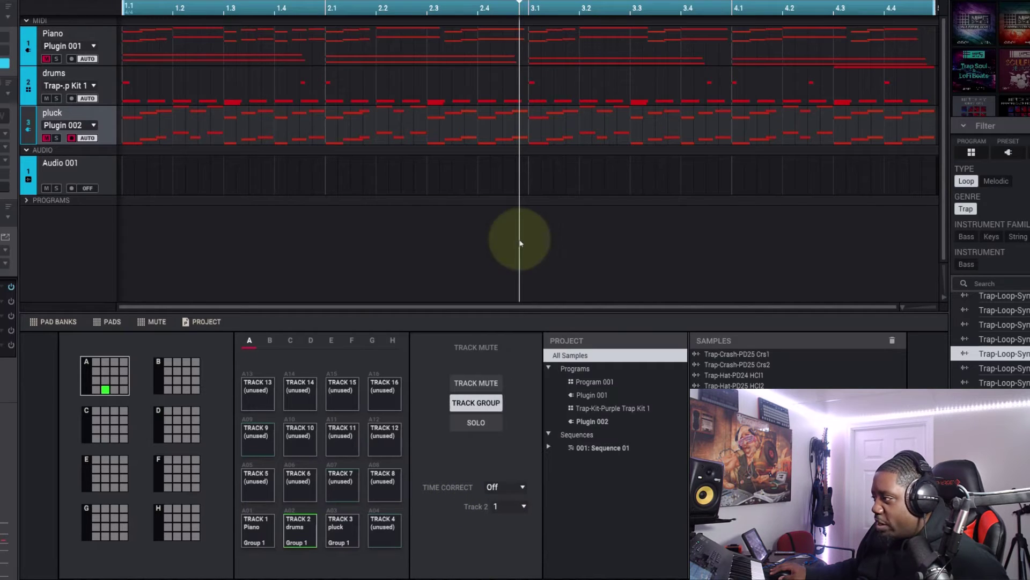
{"action": "left_click", "coordinate": [258, 536]}
{"action": "left_click", "coordinate": [339, 544]}
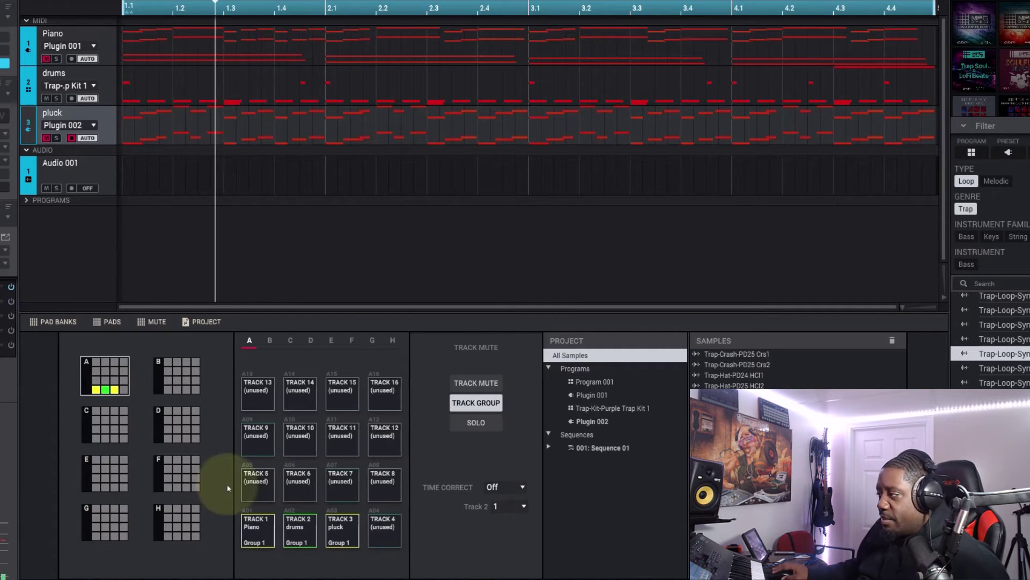
{"action": "left_click", "coordinate": [257, 532]}
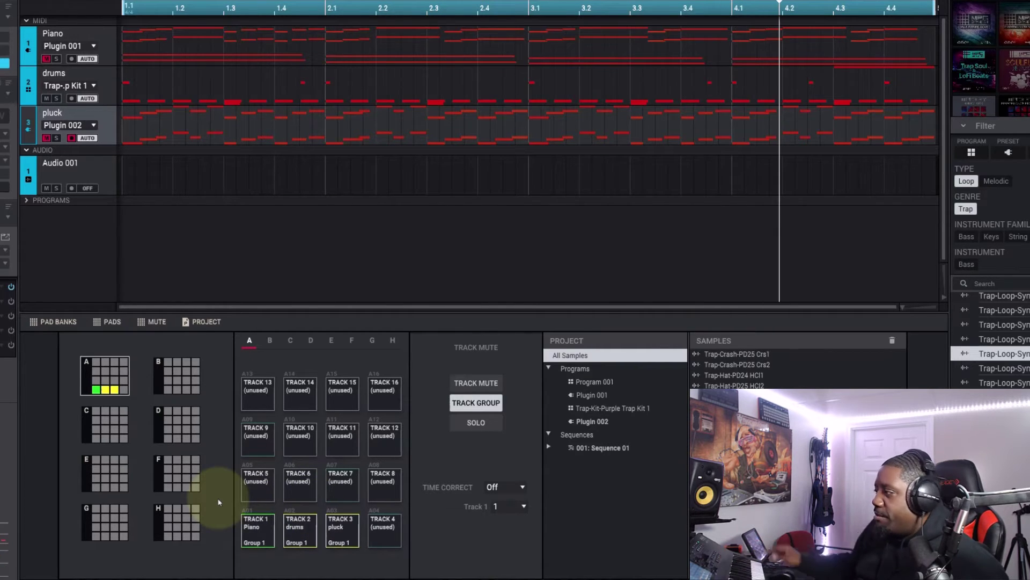
- Return to track muting and, during playback, toggle the mute of all three grouped tracks through the drums pad
{"action": "left_click", "coordinate": [475, 382]}
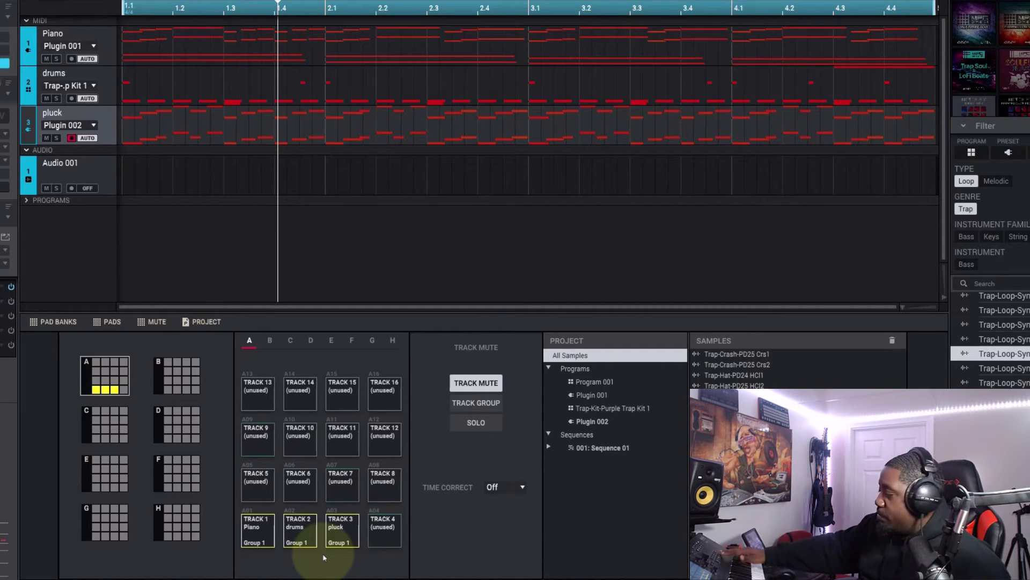
{"action": "key", "text": "space"}
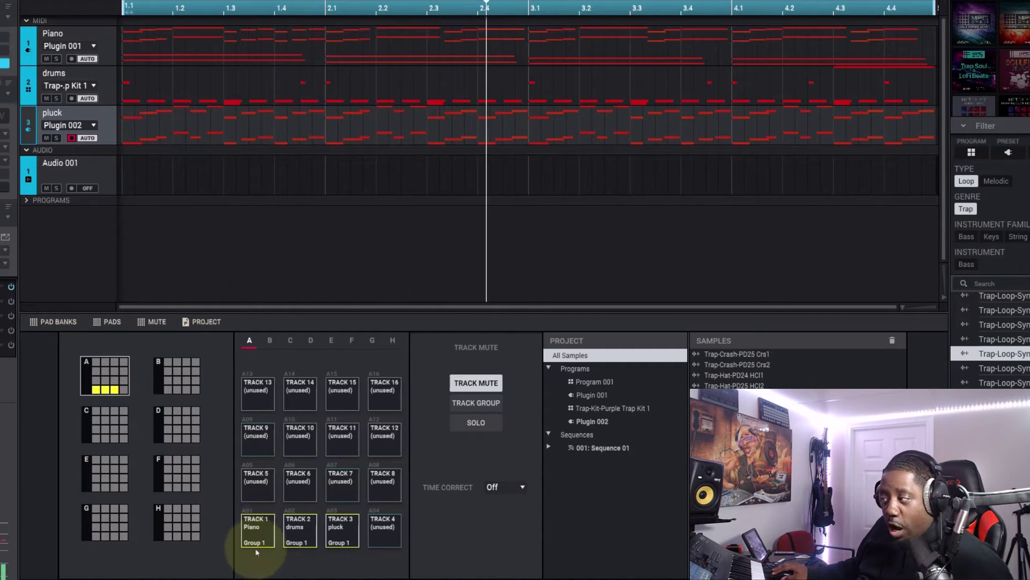
{"action": "left_click", "coordinate": [297, 529]}
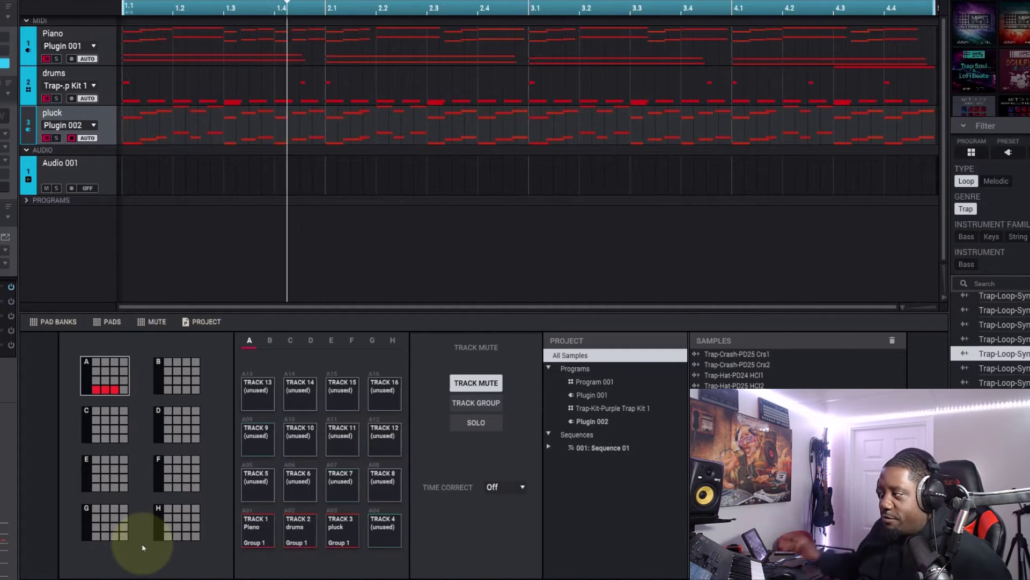
{"action": "left_click", "coordinate": [303, 538]}
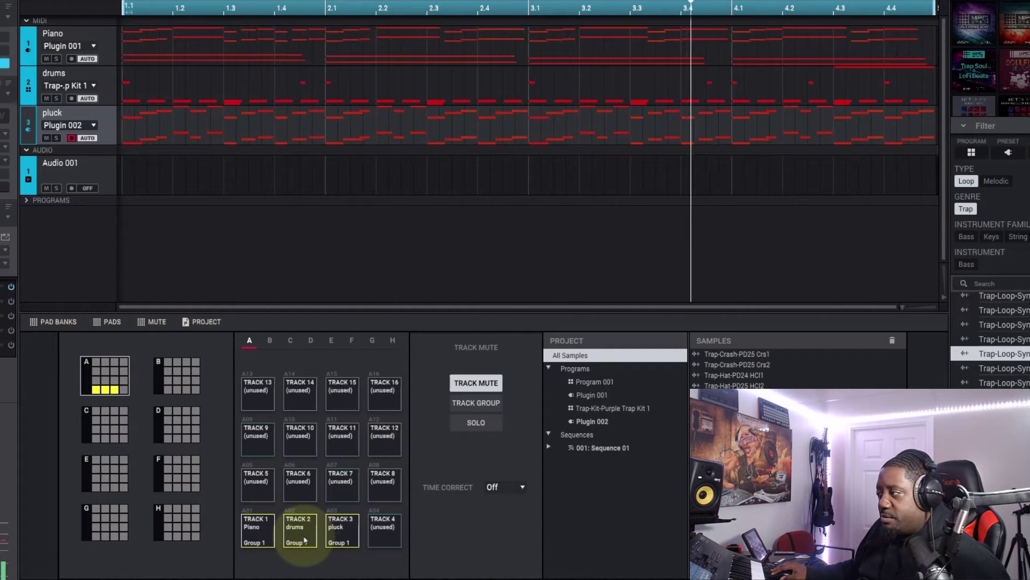
{"action": "left_click", "coordinate": [304, 538]}
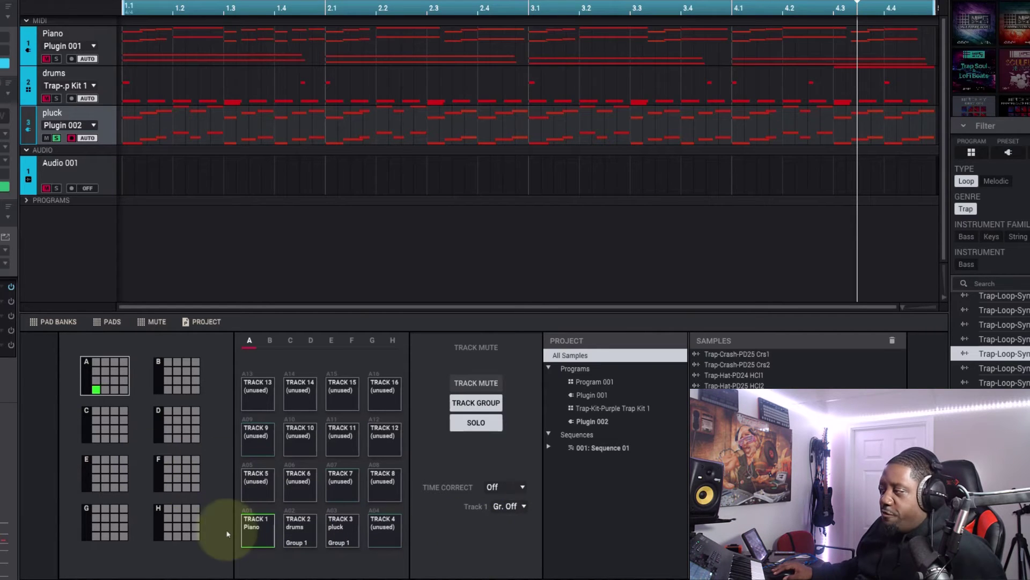
- Remove the Piano, drums and pluck tracks from their track group by setting each one to Group Off
{"action": "left_click", "coordinate": [514, 505]}
{"action": "left_click", "coordinate": [525, 234]}
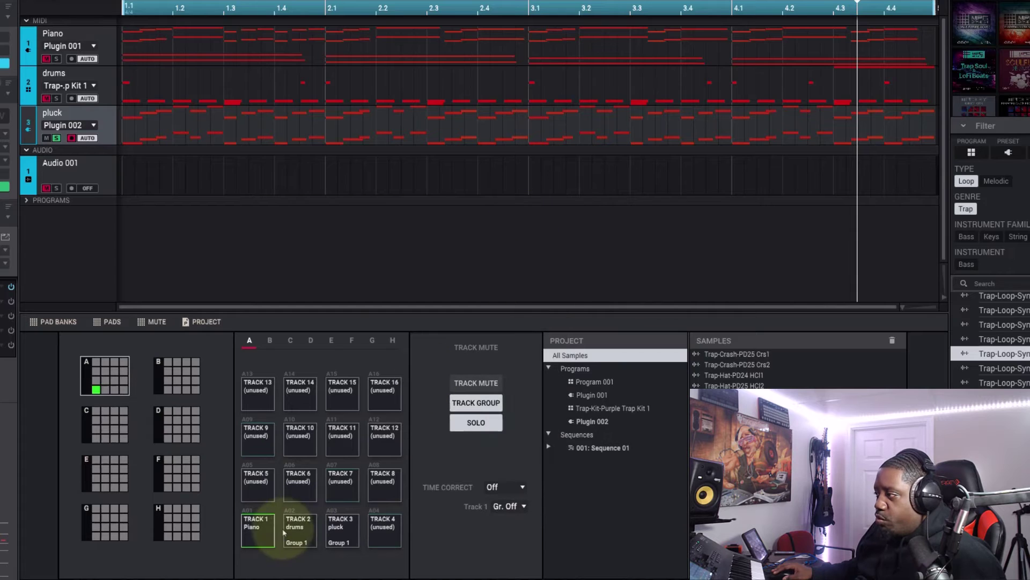
{"action": "left_click", "coordinate": [298, 543]}
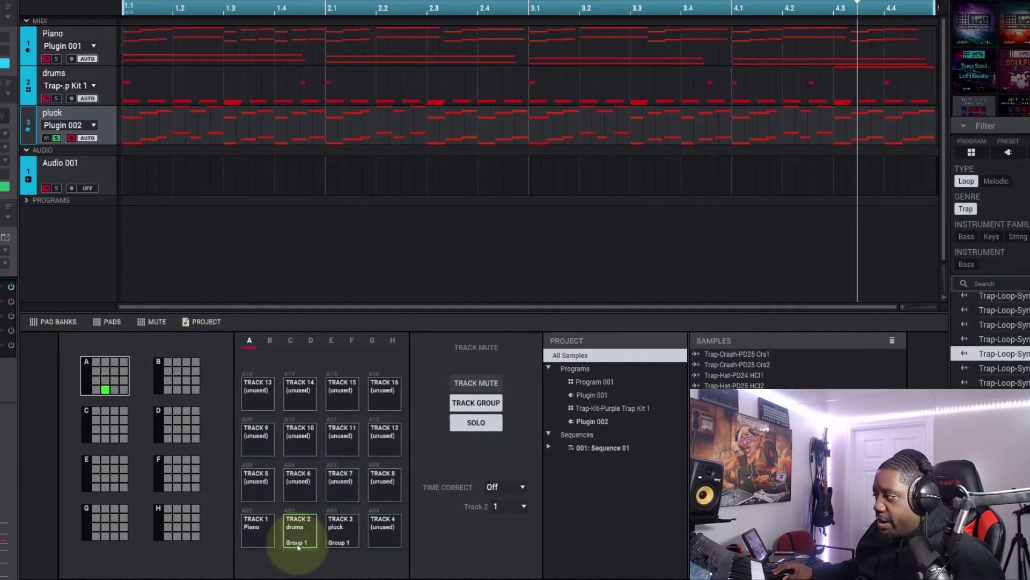
{"action": "left_click", "coordinate": [523, 506]}
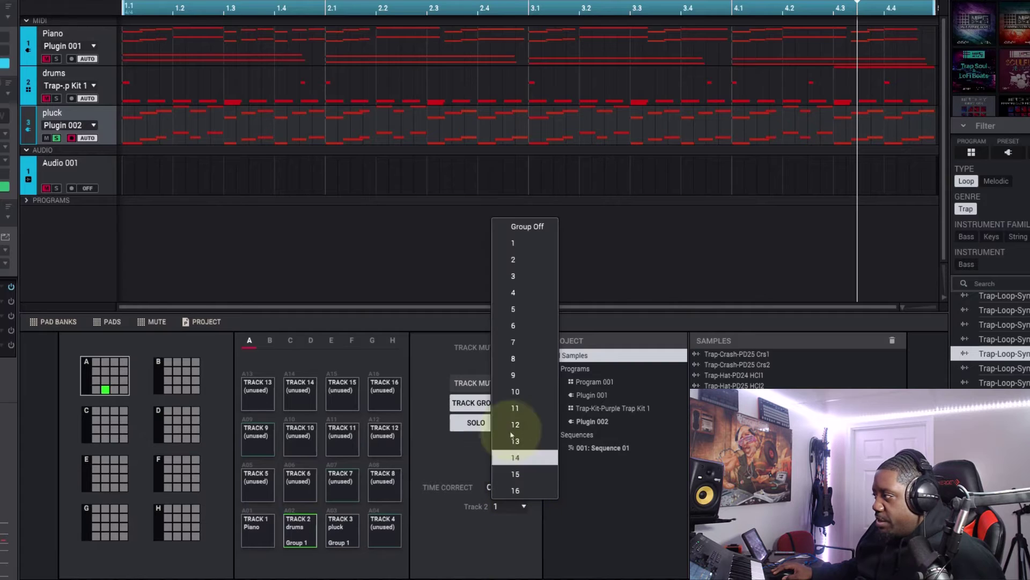
{"action": "left_click", "coordinate": [525, 226]}
{"action": "left_click", "coordinate": [342, 532]}
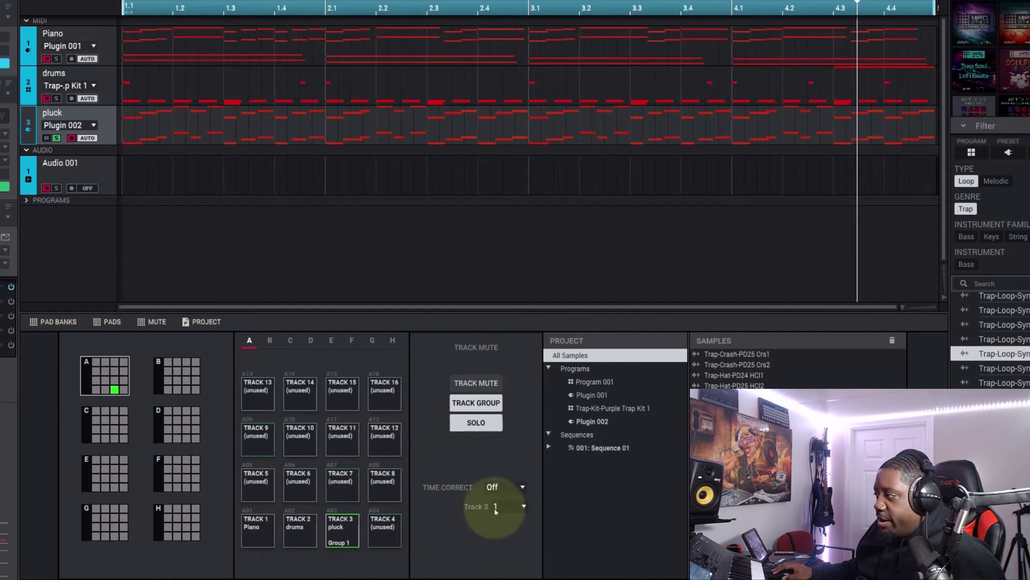
{"action": "left_click", "coordinate": [523, 506]}
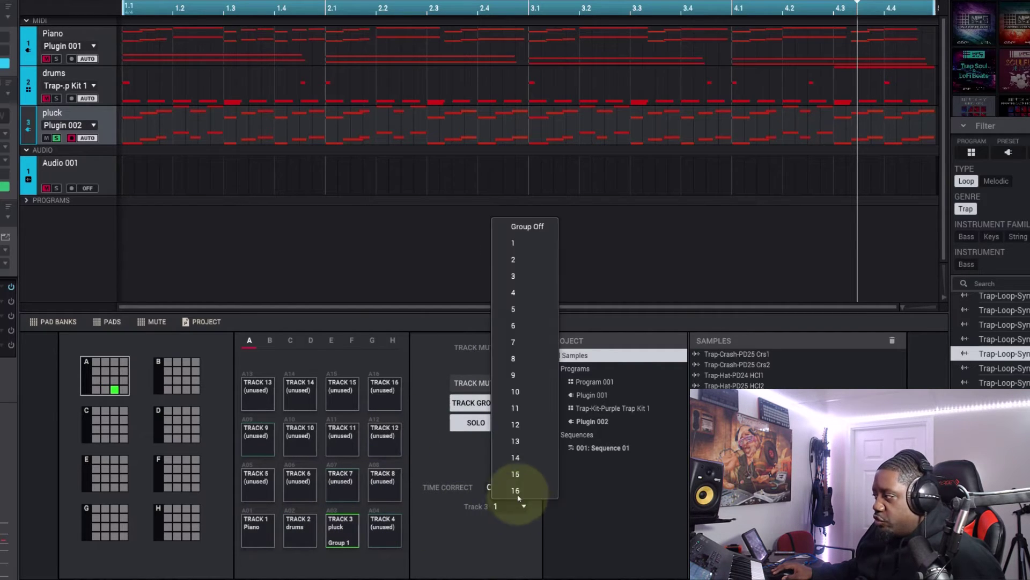
{"action": "left_click", "coordinate": [532, 228]}
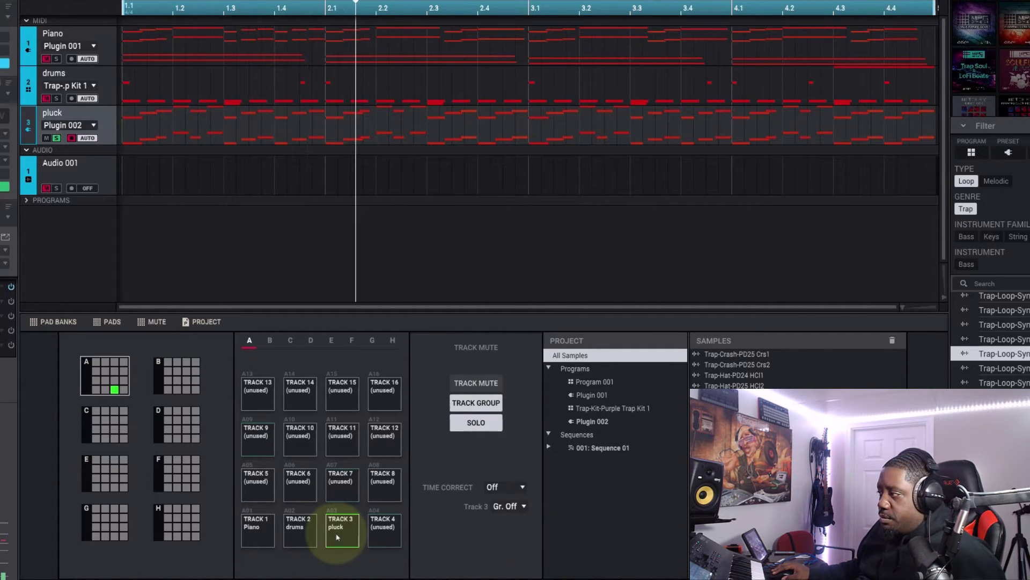
- Return to track muting and clear the solo on the pluck track
{"action": "left_click", "coordinate": [490, 381]}
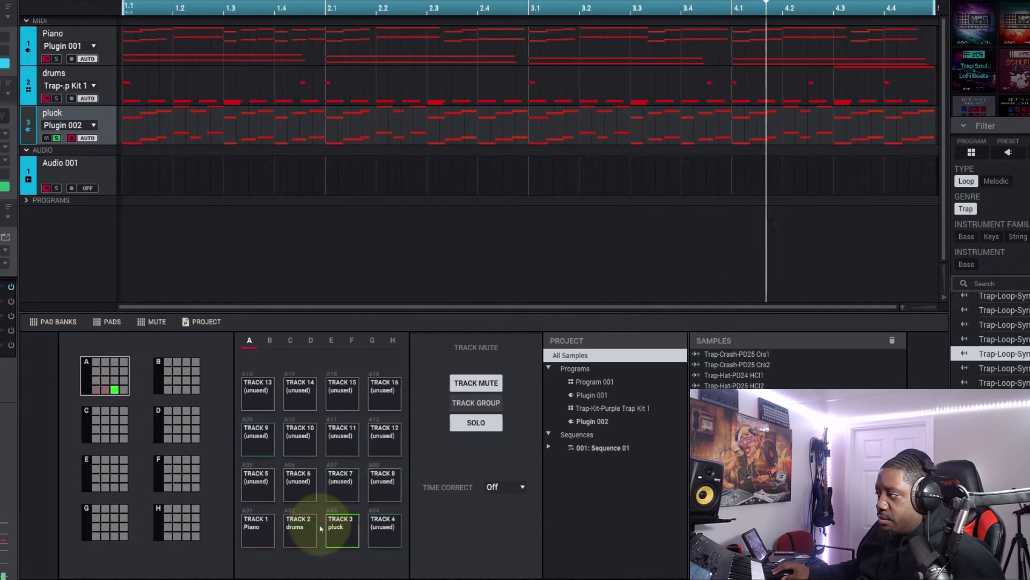
{"action": "left_click", "coordinate": [338, 530]}
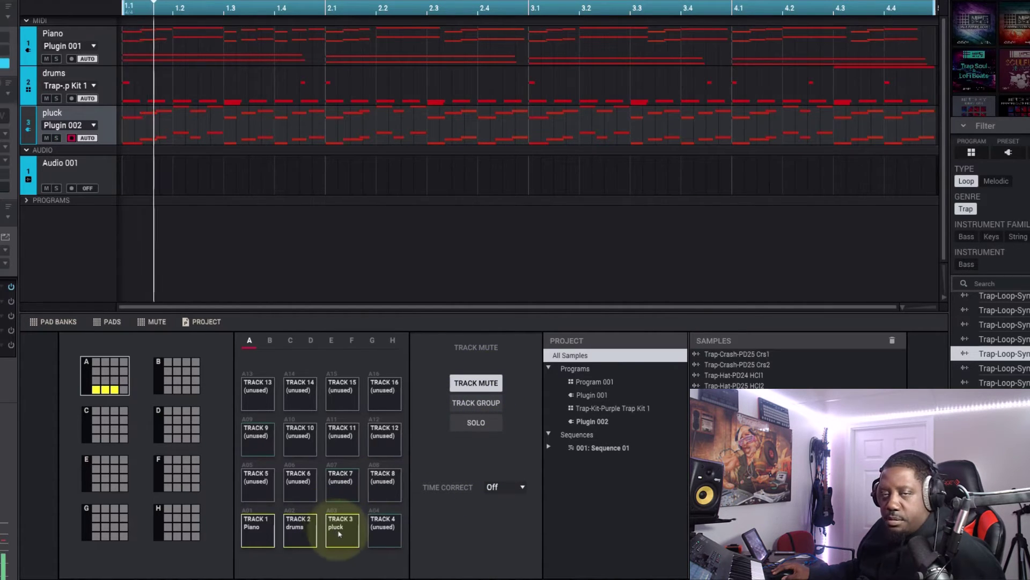
- Mute and unmute the Piano, drums and pluck tracks individually in varying combinations during playback, ending with all three unmuted
{"action": "left_click", "coordinate": [256, 531]}
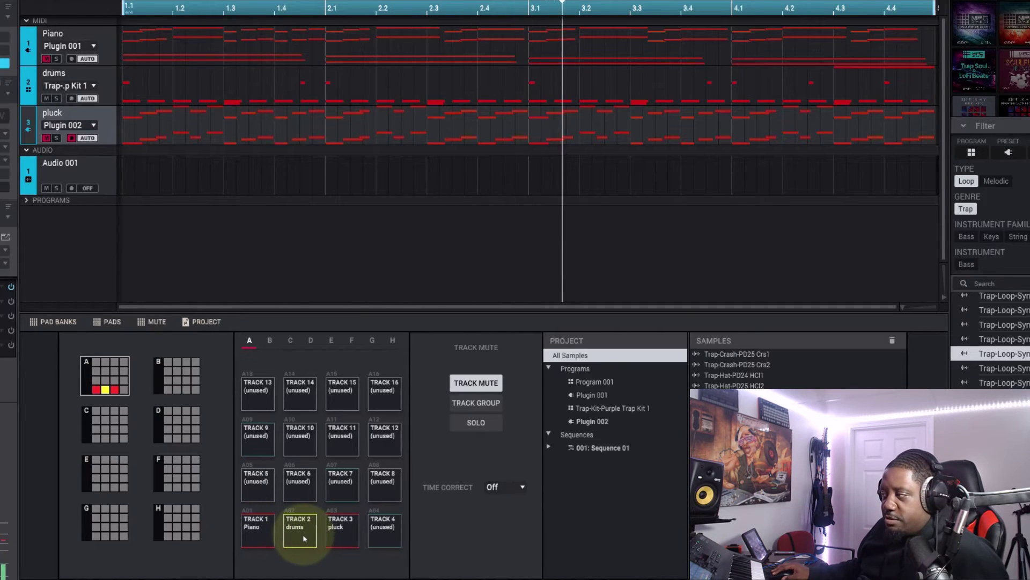
{"action": "left_click", "coordinate": [302, 534]}
{"action": "left_click", "coordinate": [341, 532]}
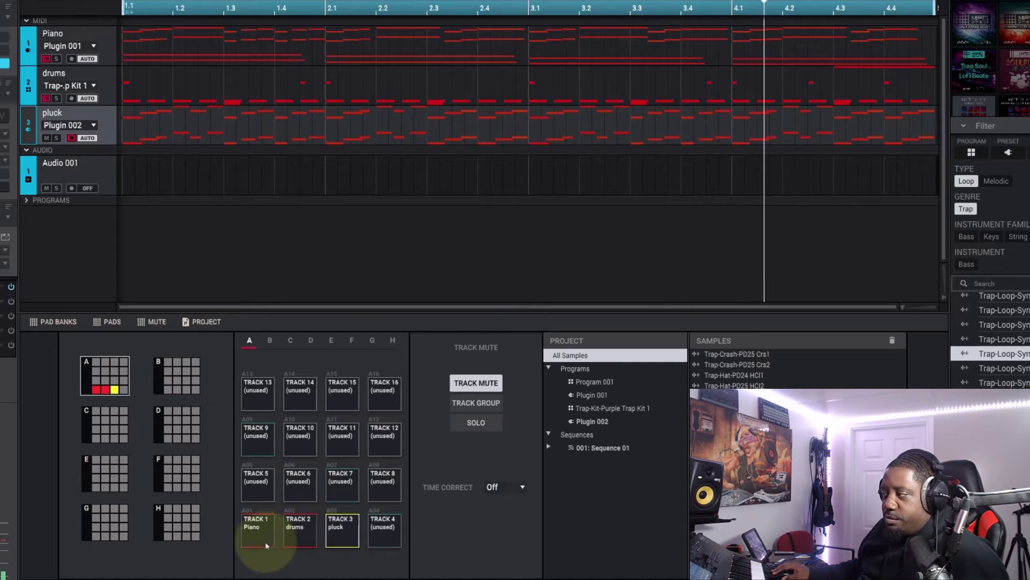
{"action": "left_click", "coordinate": [263, 536]}
{"action": "left_click", "coordinate": [294, 533]}
{"action": "left_click", "coordinate": [342, 533]}
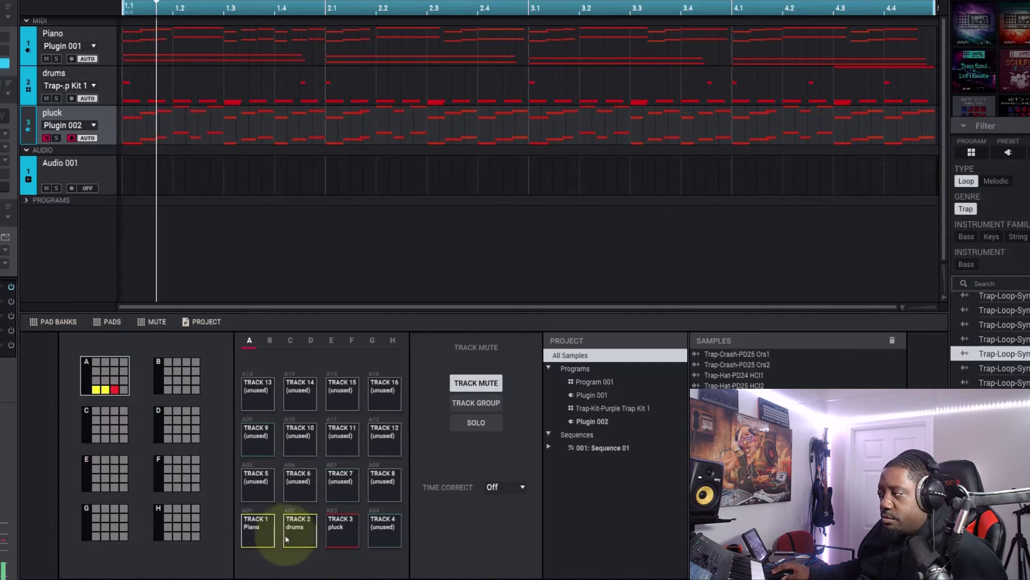
{"action": "left_click", "coordinate": [343, 532]}
{"action": "left_click", "coordinate": [270, 538]}
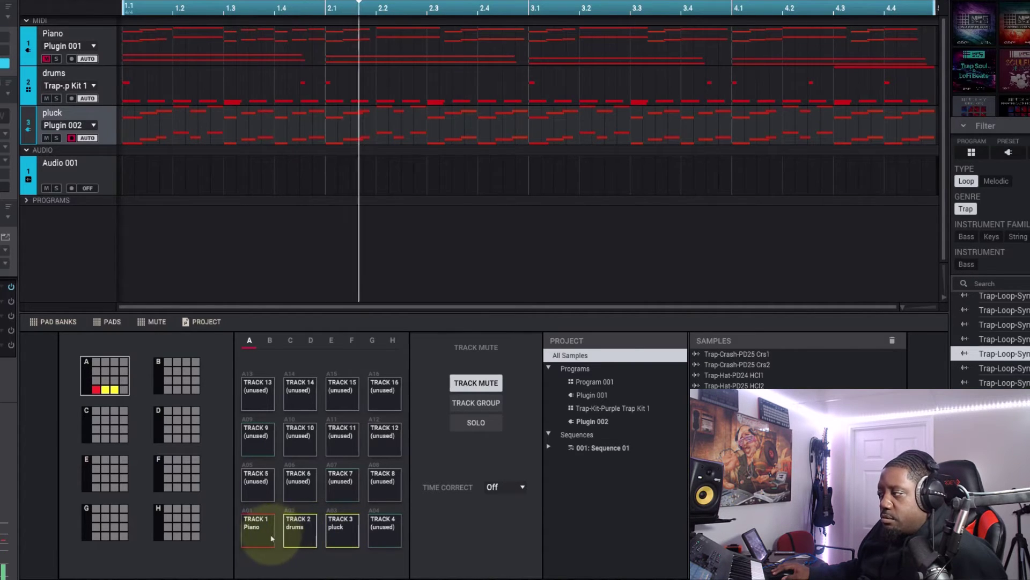
{"action": "left_click", "coordinate": [300, 534]}
{"action": "left_click", "coordinate": [341, 533]}
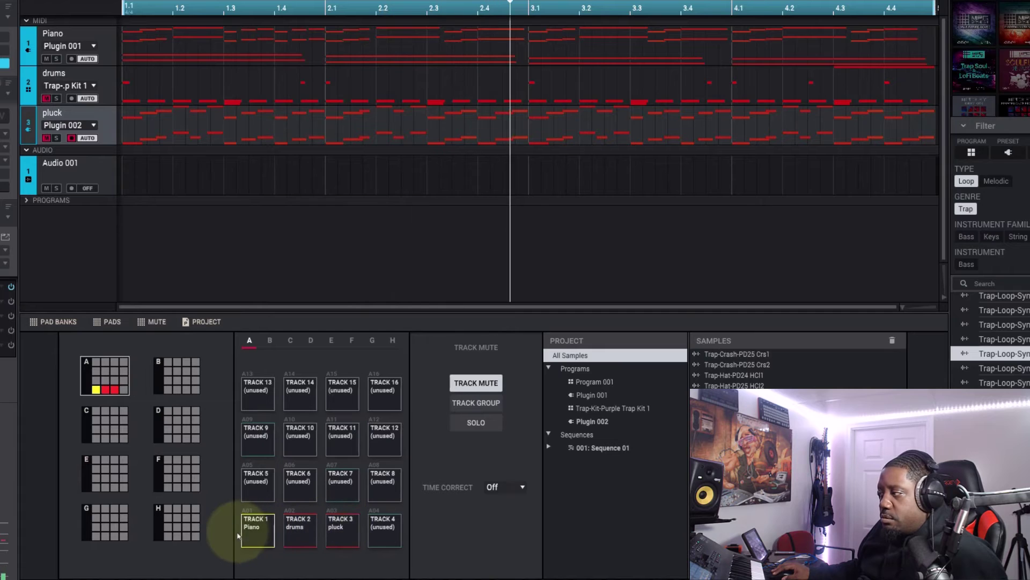
{"action": "left_click", "coordinate": [271, 536]}
{"action": "left_click", "coordinate": [301, 530]}
{"action": "left_click", "coordinate": [335, 525]}
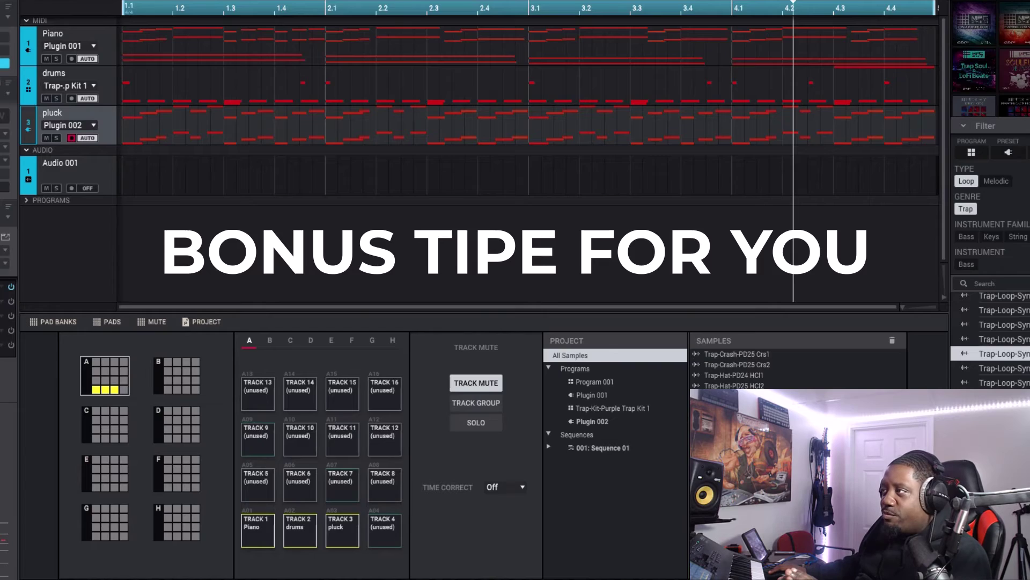
- Extend Sequence 01 to 32 bars by doubling its length
{"action": "left_click", "coordinate": [53, 68]}
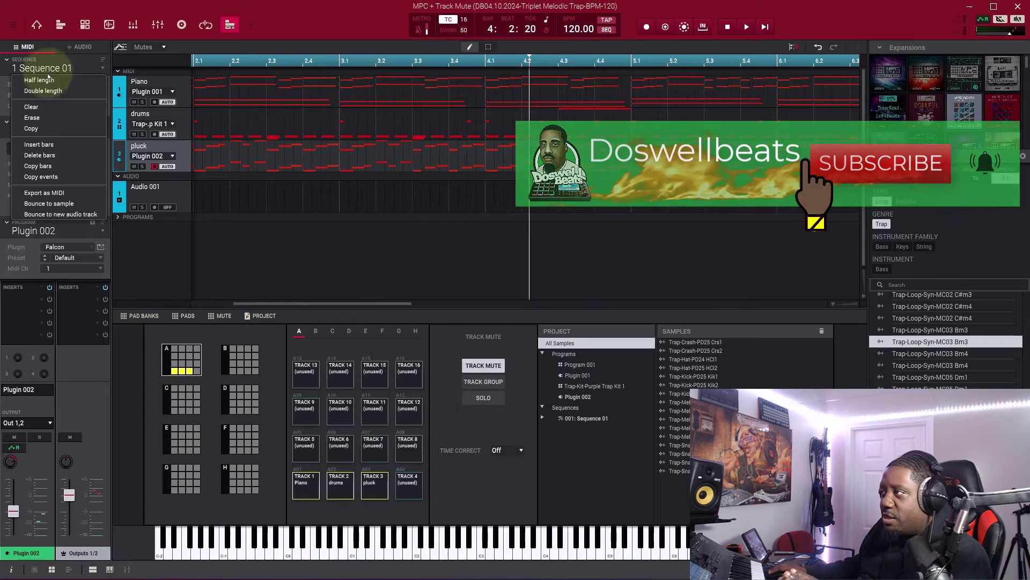
{"action": "left_click", "coordinate": [49, 80]}
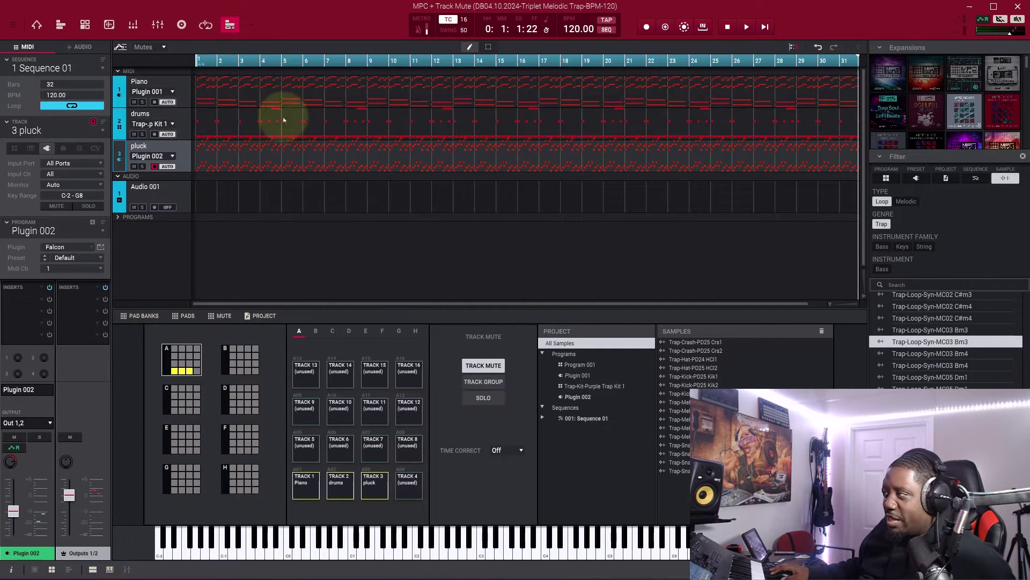
- Select the Piano track and make the track lanes in the arrangement taller
{"action": "key", "text": "Up"}
{"action": "key", "text": "Up"}
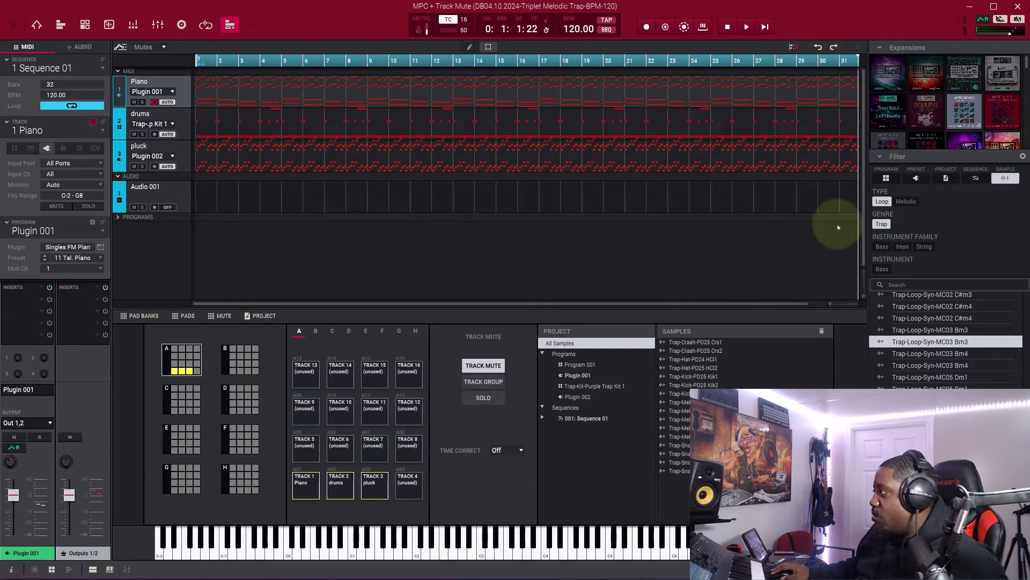
{"action": "scroll", "coordinate": [853, 293], "scroll_direction": "up", "scroll_amount": 2}
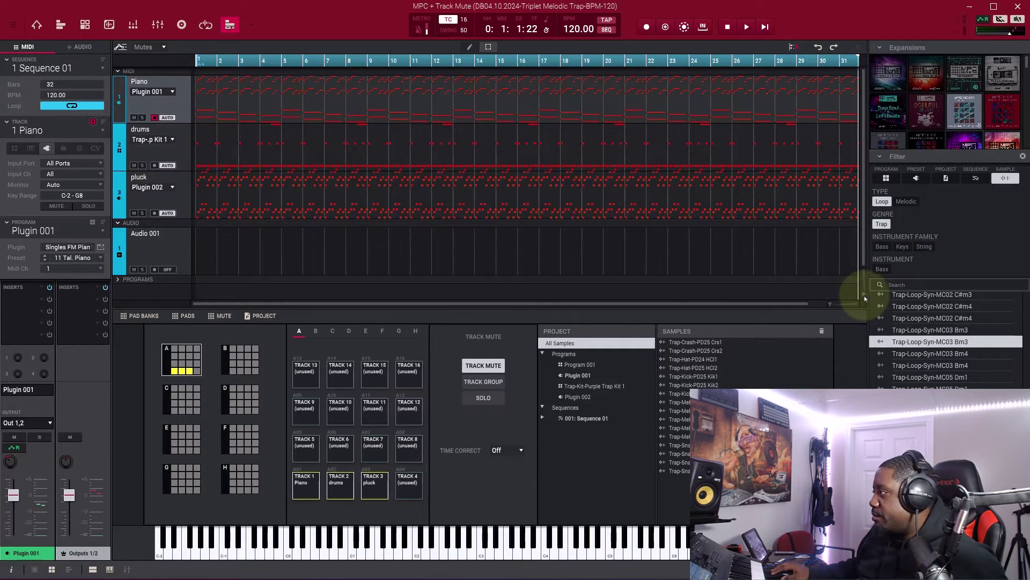
{"action": "scroll", "coordinate": [865, 293], "scroll_direction": "up", "scroll_amount": 4}
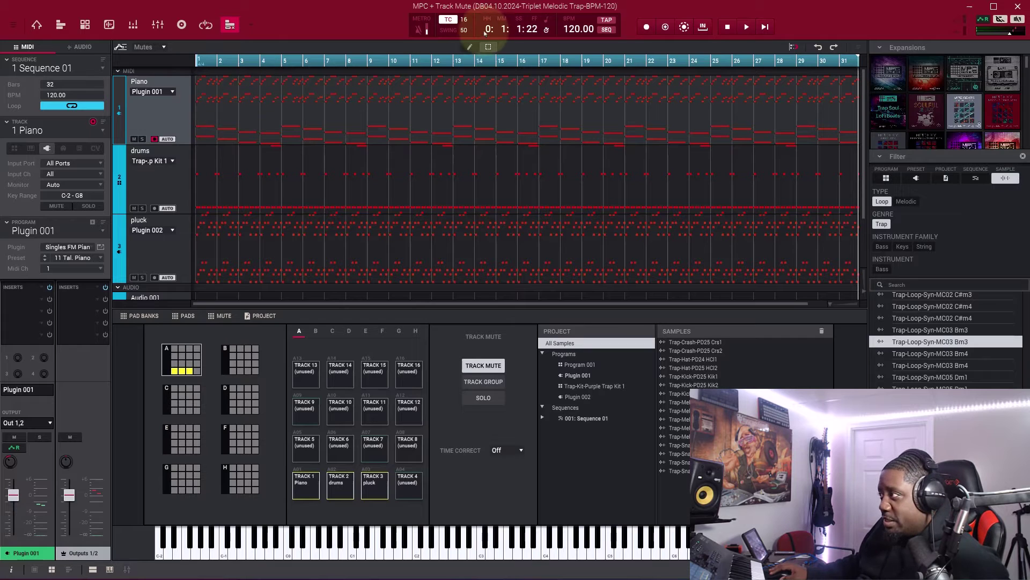
- Set the time correct (TC) value to Bar and show the full 32-bar sequence from its start
{"action": "left_click", "coordinate": [464, 19]}
{"action": "left_click", "coordinate": [460, 66]}
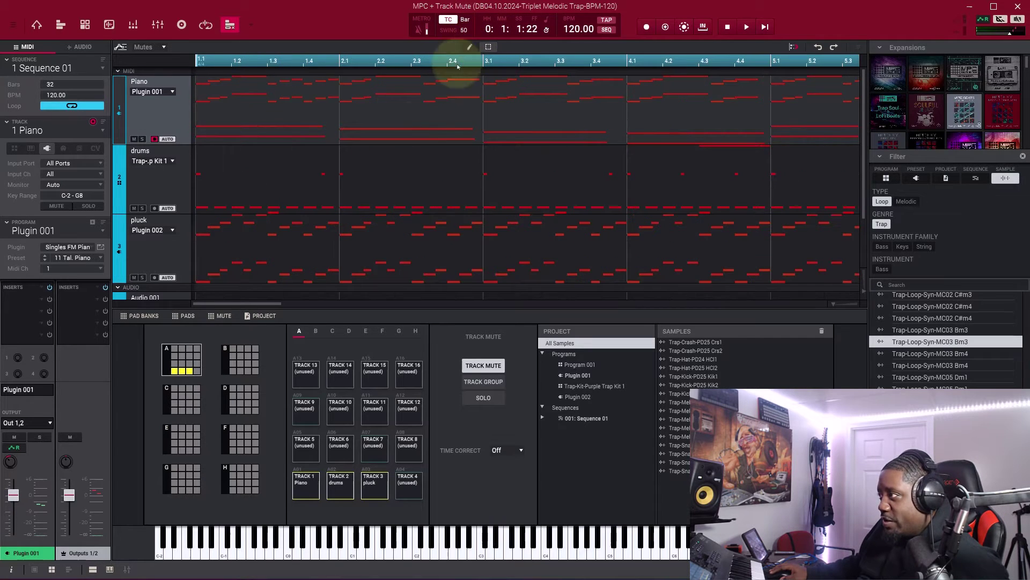
{"action": "left_click", "coordinate": [464, 173]}
{"action": "scroll", "coordinate": [434, 244], "scroll_direction": "down", "scroll_amount": 10}
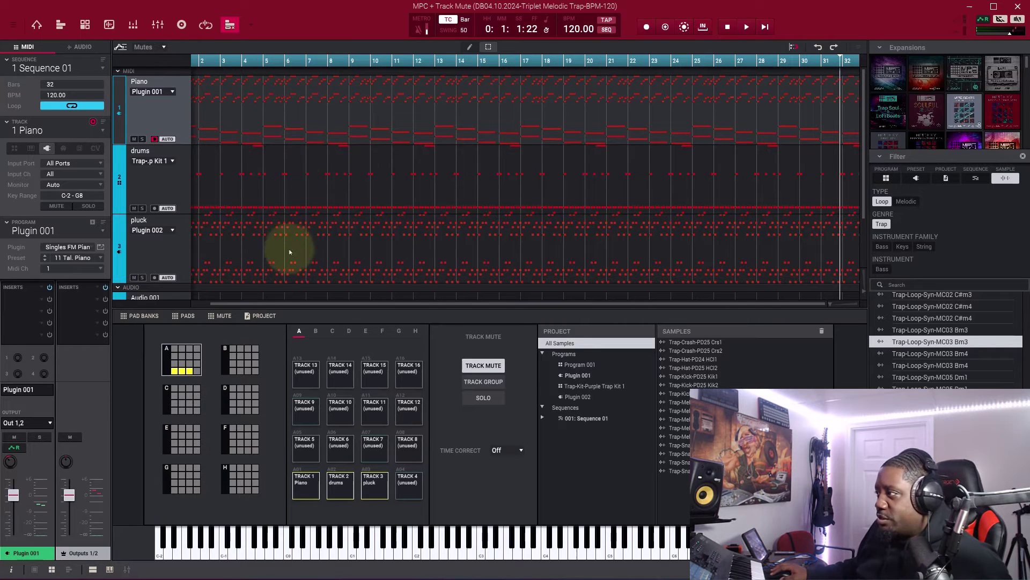
{"action": "left_click_drag", "start_coordinate": [237, 308], "coordinate": [199, 306]}
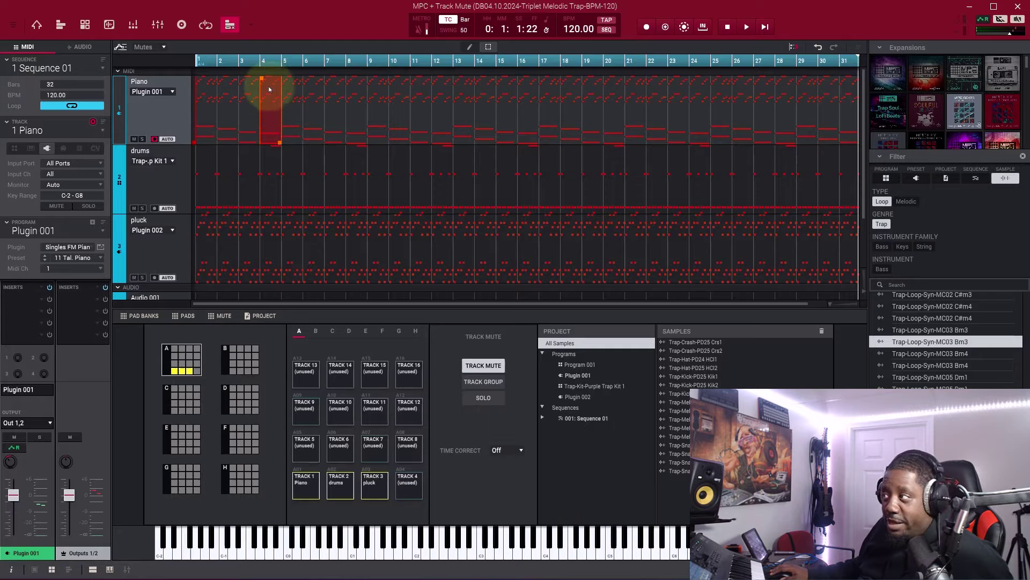
- Mute the drums track for bars 1 to 8 and play the sequence past the end of the muted section
{"action": "left_click_drag", "start_coordinate": [262, 80], "coordinate": [217, 81]}
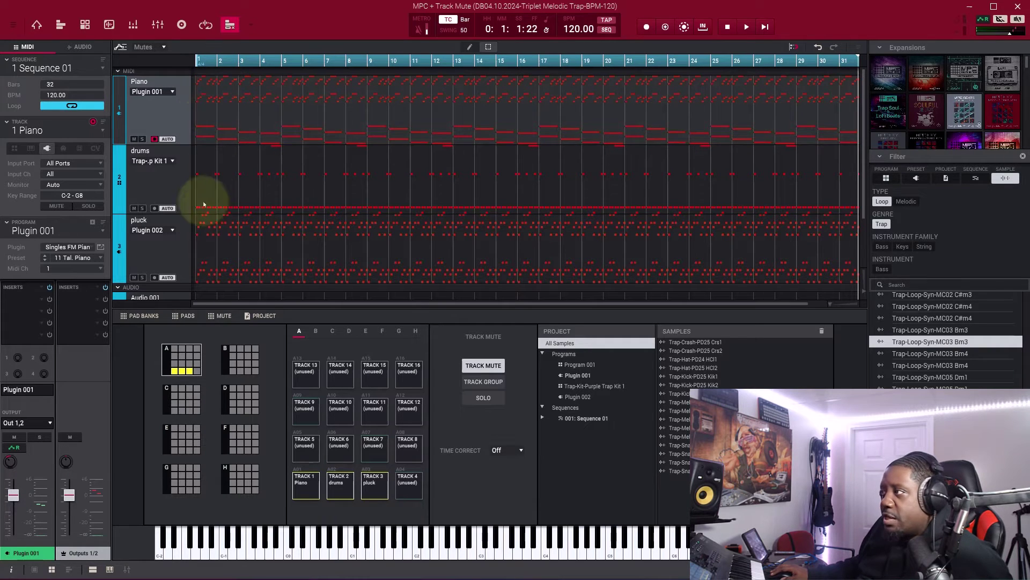
{"action": "left_click", "coordinate": [172, 180]}
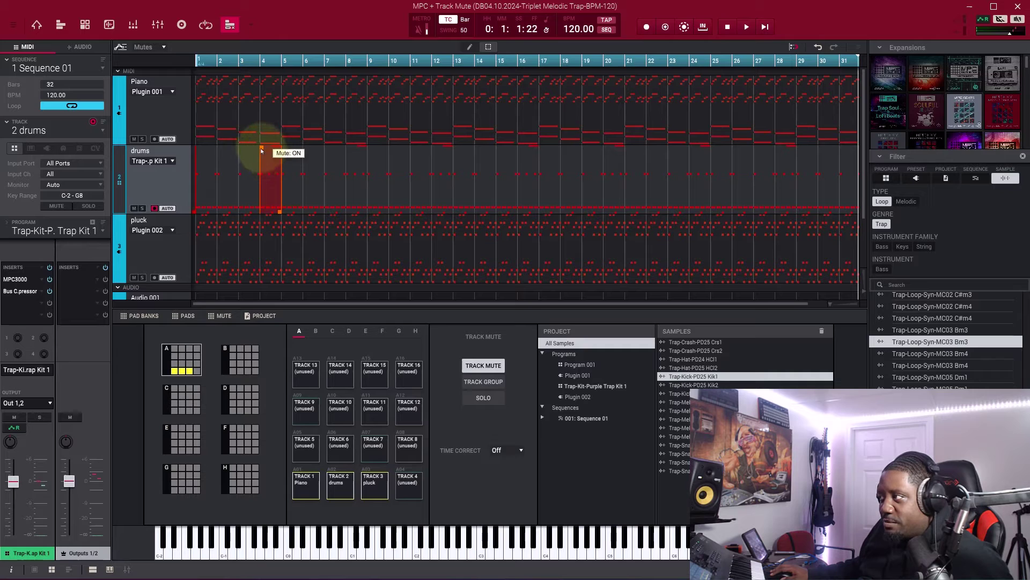
{"action": "left_click_drag", "start_coordinate": [261, 150], "coordinate": [198, 152]}
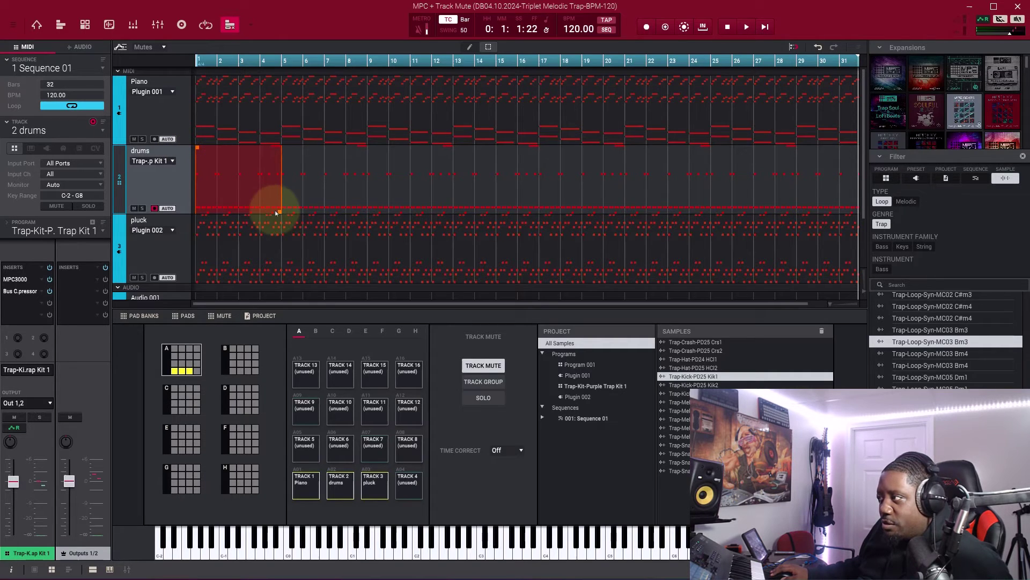
{"action": "left_click_drag", "start_coordinate": [280, 213], "coordinate": [374, 212]}
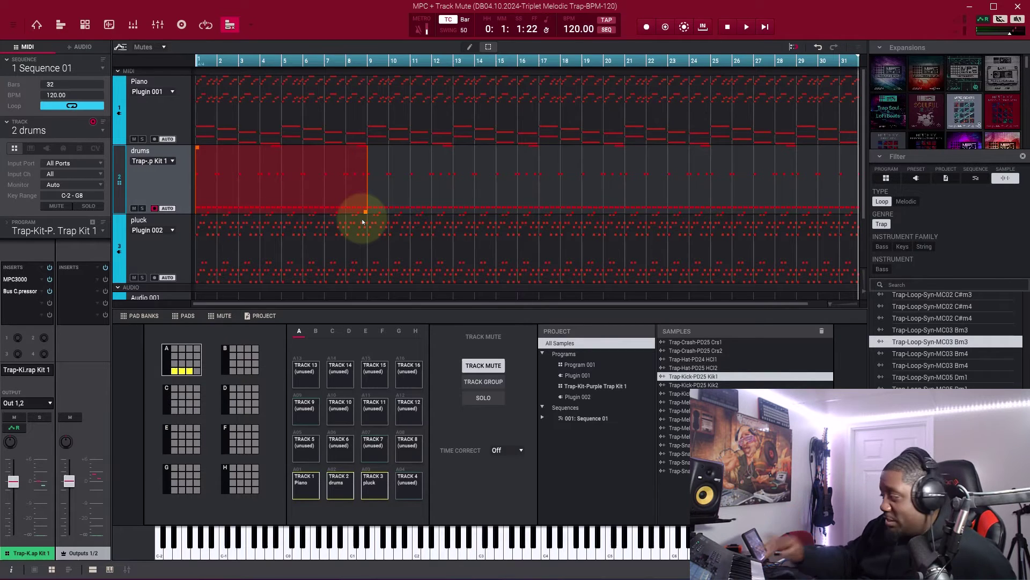
{"action": "key", "text": "space"}
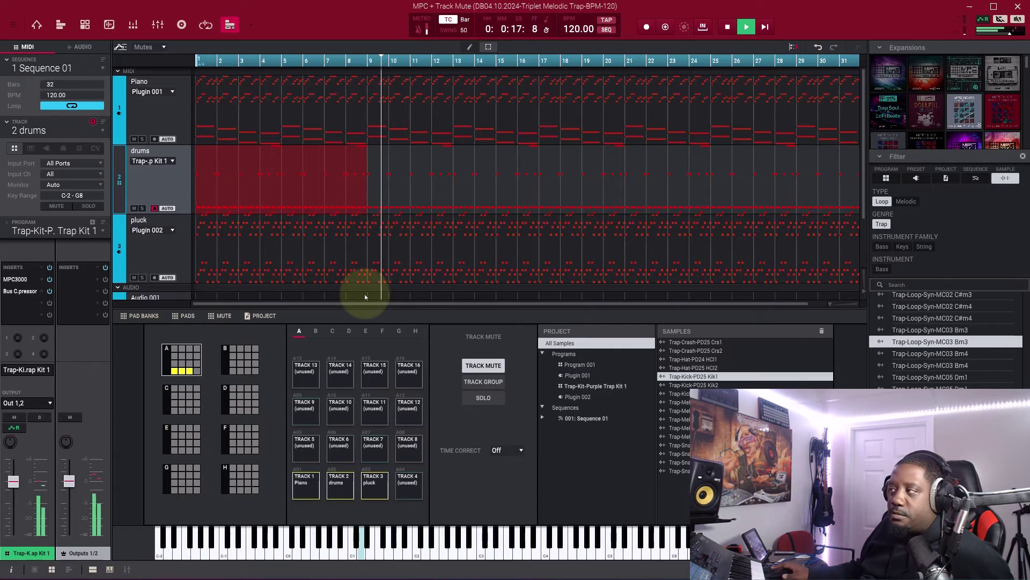
{"action": "key", "text": "space"}
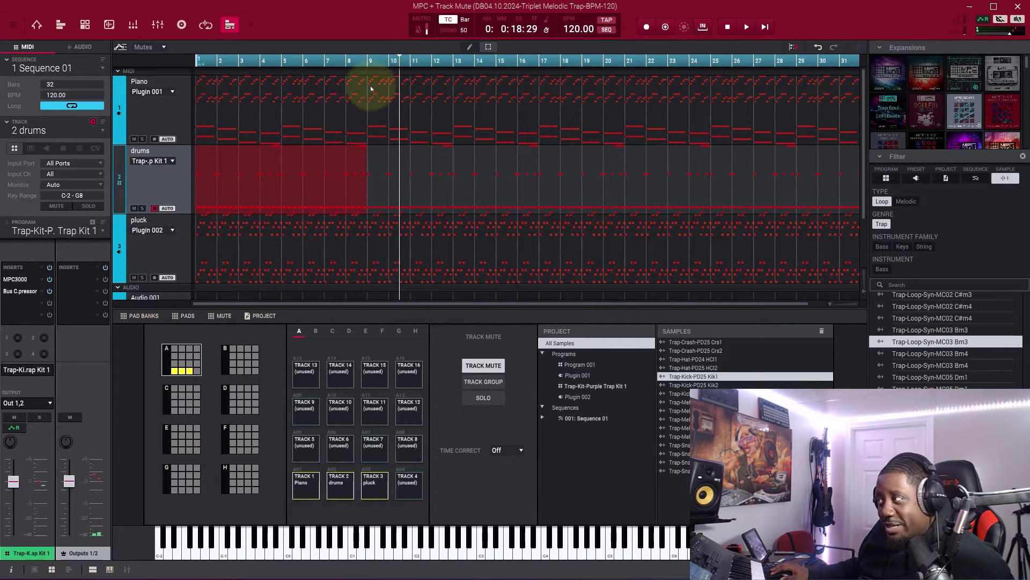
- Mute the Piano track for bars 9 to 16 and play the sequence through that section
{"action": "left_click", "coordinate": [162, 111]}
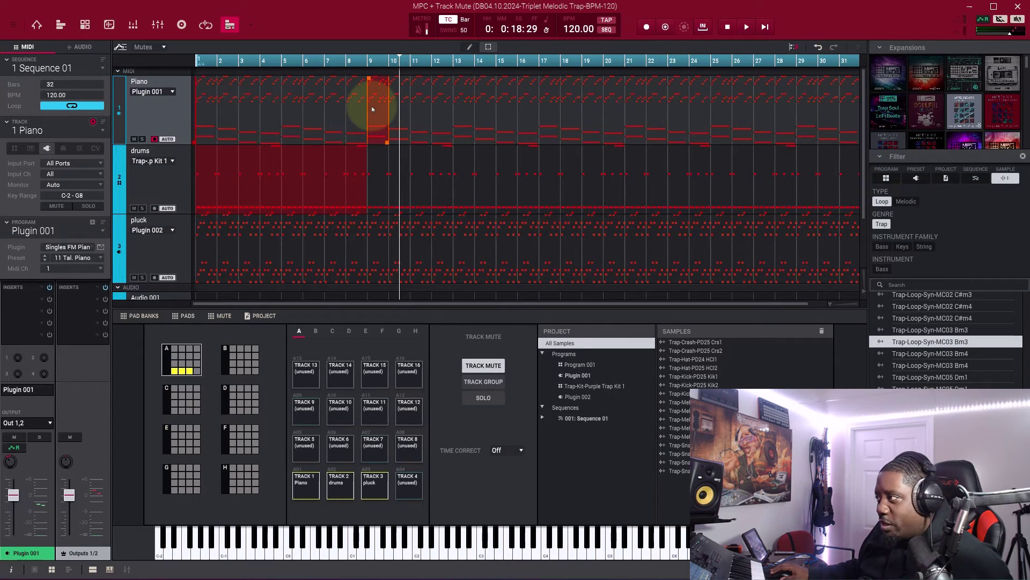
{"action": "left_click_drag", "start_coordinate": [386, 143], "coordinate": [537, 151]}
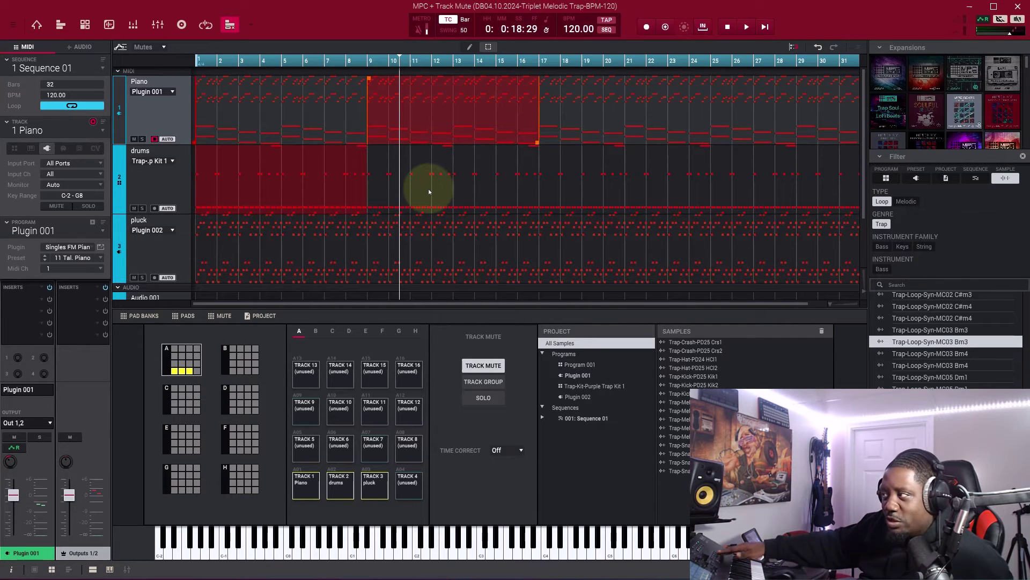
{"action": "key", "text": "space"}
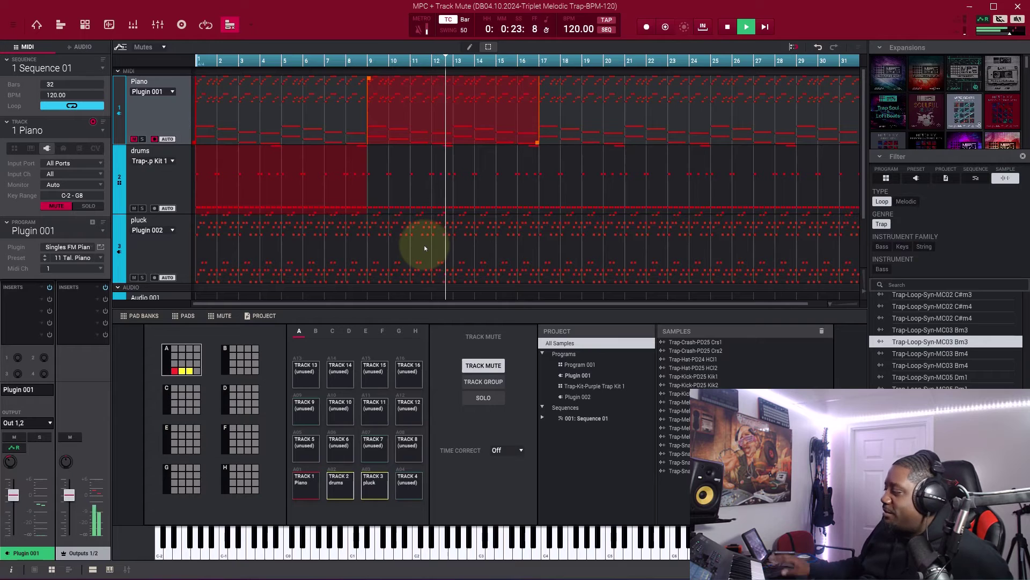
- Mute the pluck track for bars 17 to 24 during playback, listen through the sequence and stop playback
{"action": "left_click", "coordinate": [559, 201]}
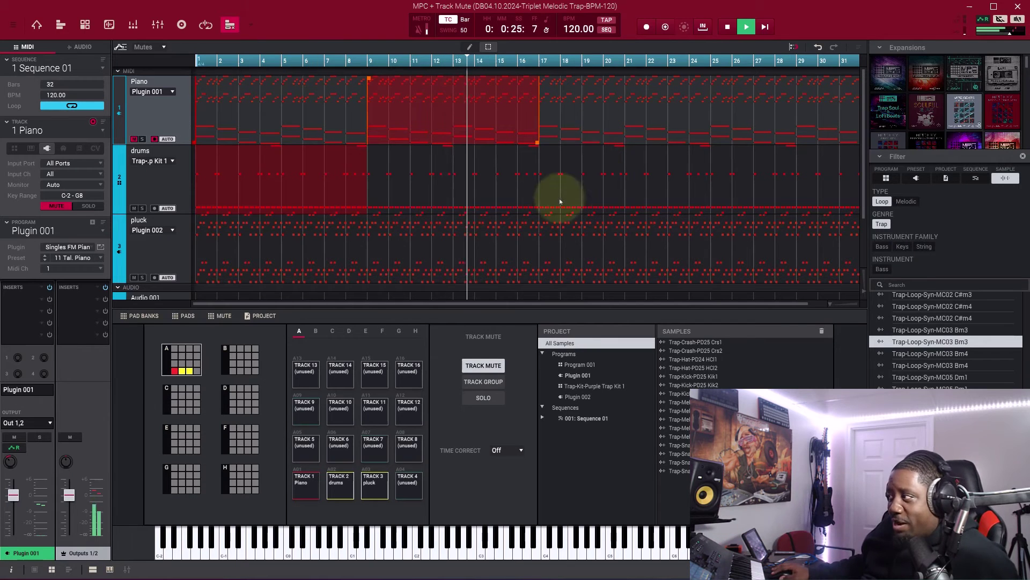
{"action": "left_click_drag", "start_coordinate": [549, 245], "coordinate": [685, 293]}
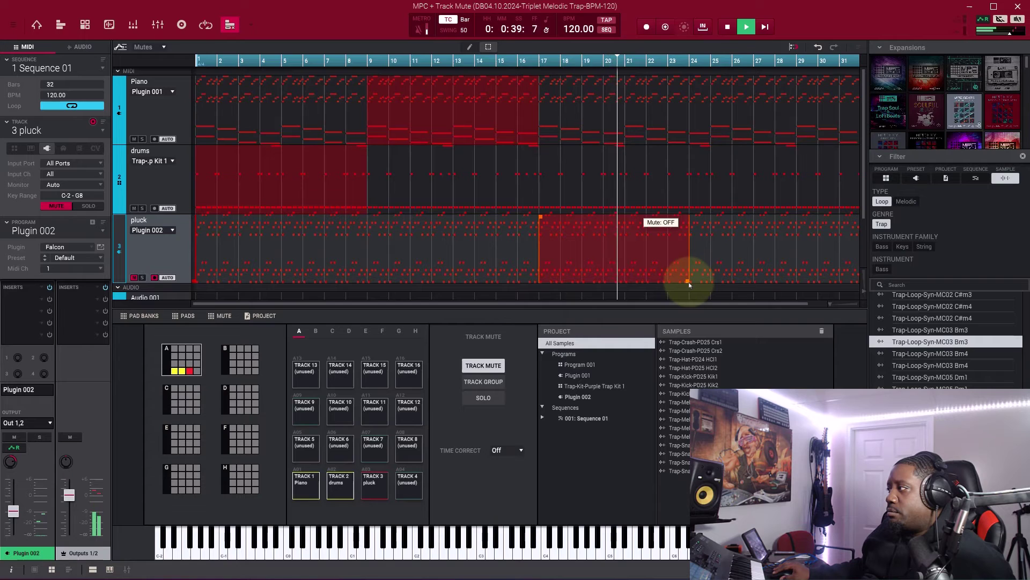
{"action": "left_click_drag", "start_coordinate": [690, 285], "coordinate": [708, 282]}
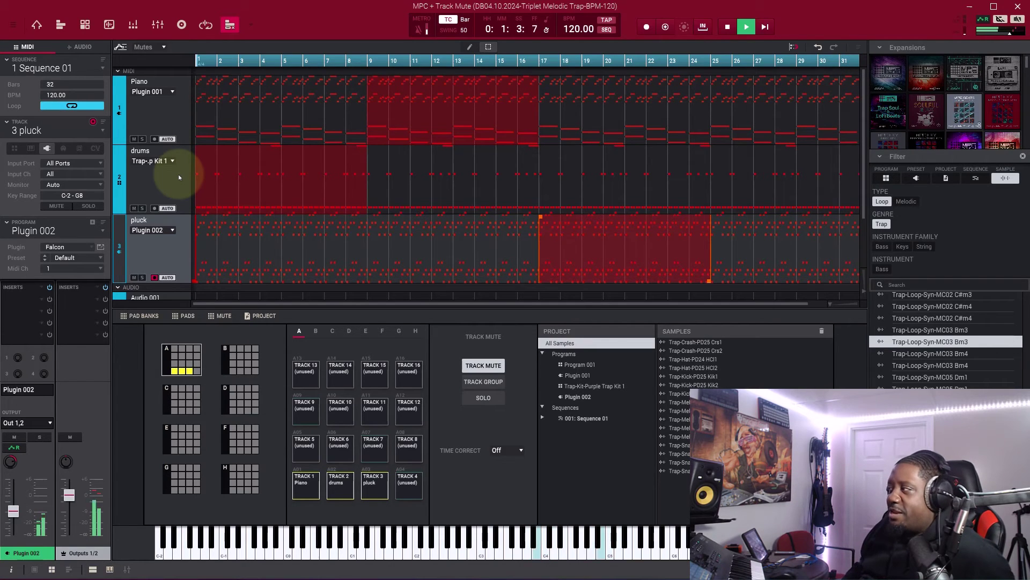
{"action": "key", "text": "x"}
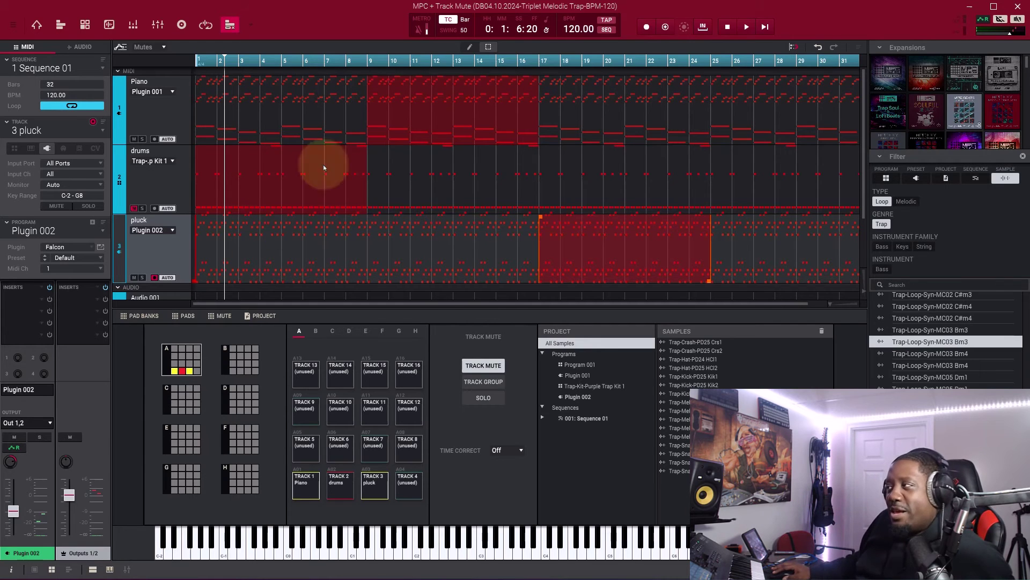
- Remove the Piano track's mute region and break the drums mute into bars 1 to 2 and bars 5 to 7
{"action": "left_click", "coordinate": [469, 122]}
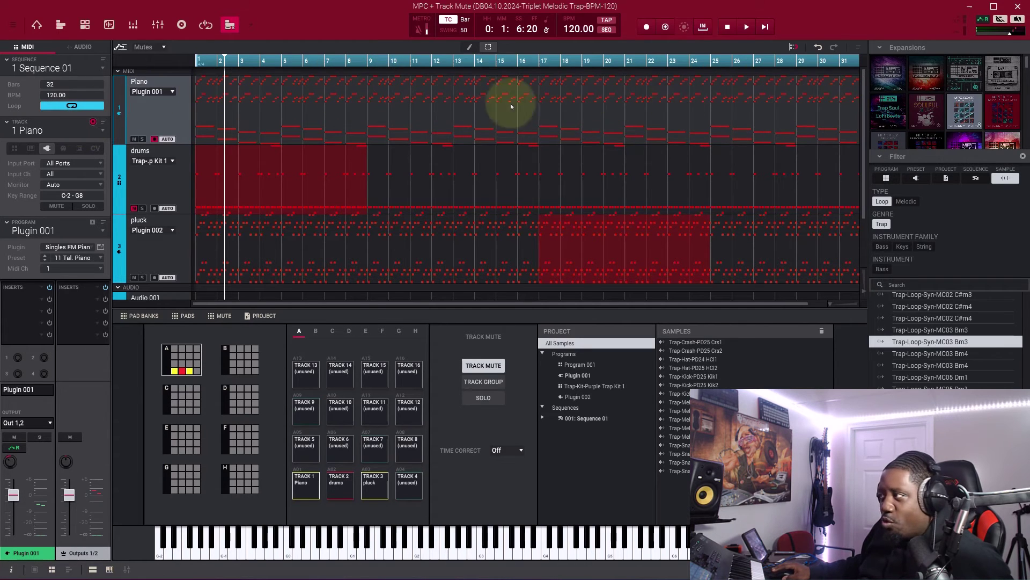
{"action": "left_click", "coordinate": [303, 181]}
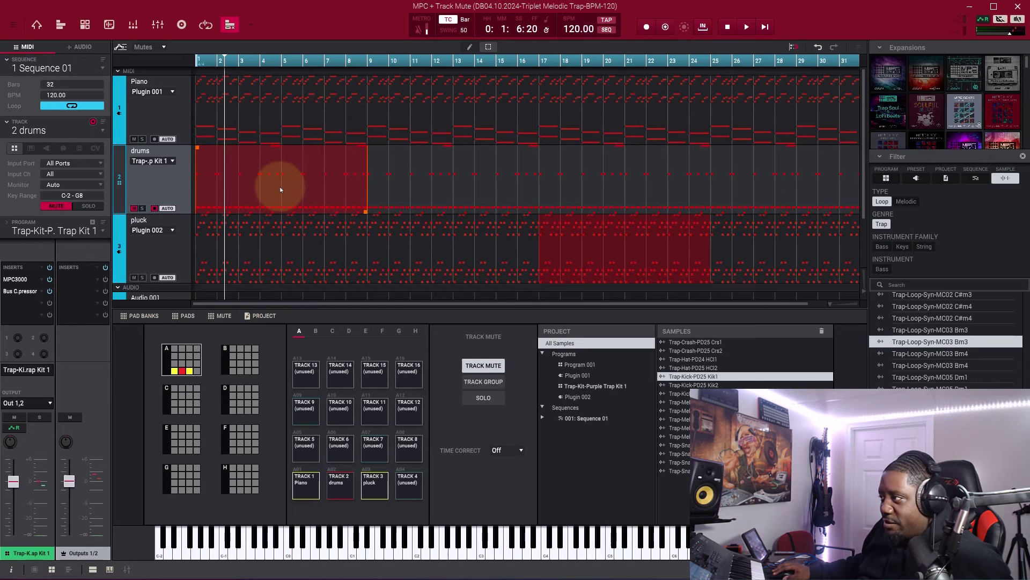
{"action": "mouse_move", "coordinate": [279, 186]}
{"action": "left_mouse_down"}
{"action": "mouse_move", "coordinate": [278, 213]}
{"action": "mouse_move", "coordinate": [354, 217]}
{"action": "mouse_move", "coordinate": [281, 212]}
{"action": "mouse_move", "coordinate": [294, 202]}
{"action": "mouse_move", "coordinate": [285, 152]}
{"action": "mouse_move", "coordinate": [217, 157]}
{"action": "mouse_move", "coordinate": [196, 211]}
{"action": "left_mouse_up"}
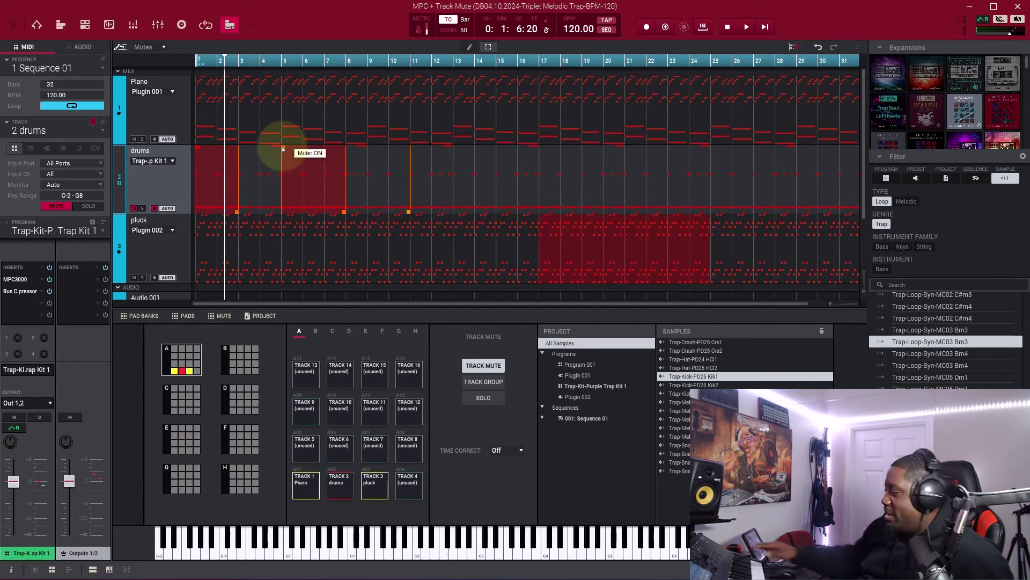
- Play the sequence from its start to hear the drums mute and unmute at their regions
{"action": "key", "text": "space"}
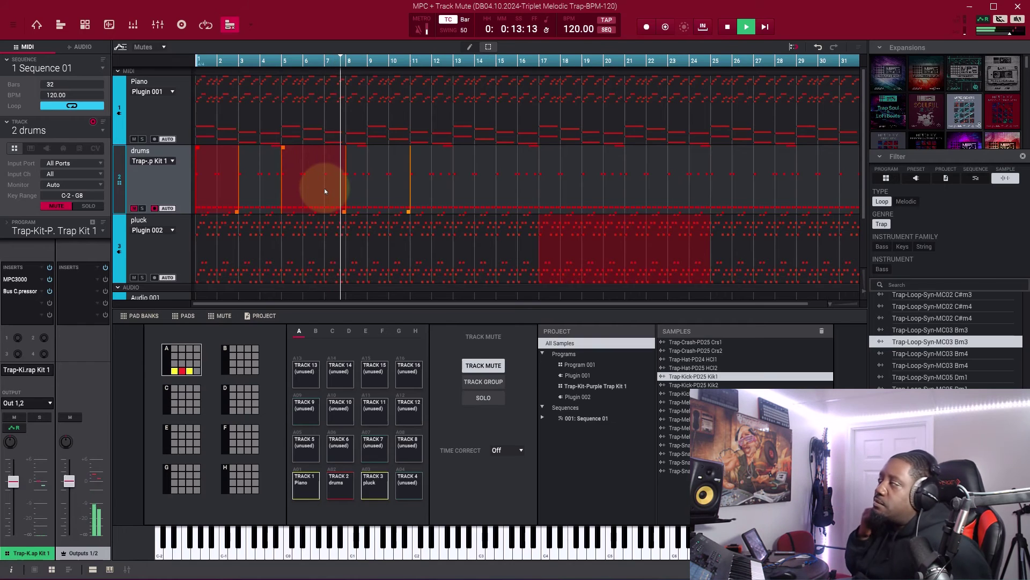
{"action": "key", "text": "space"}
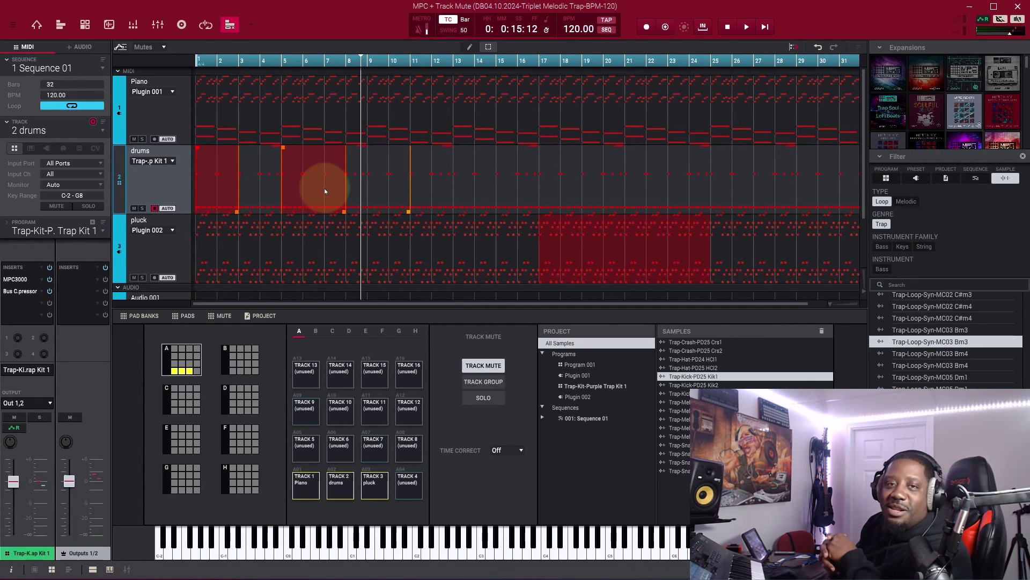
{"action": "key", "text": "space"}
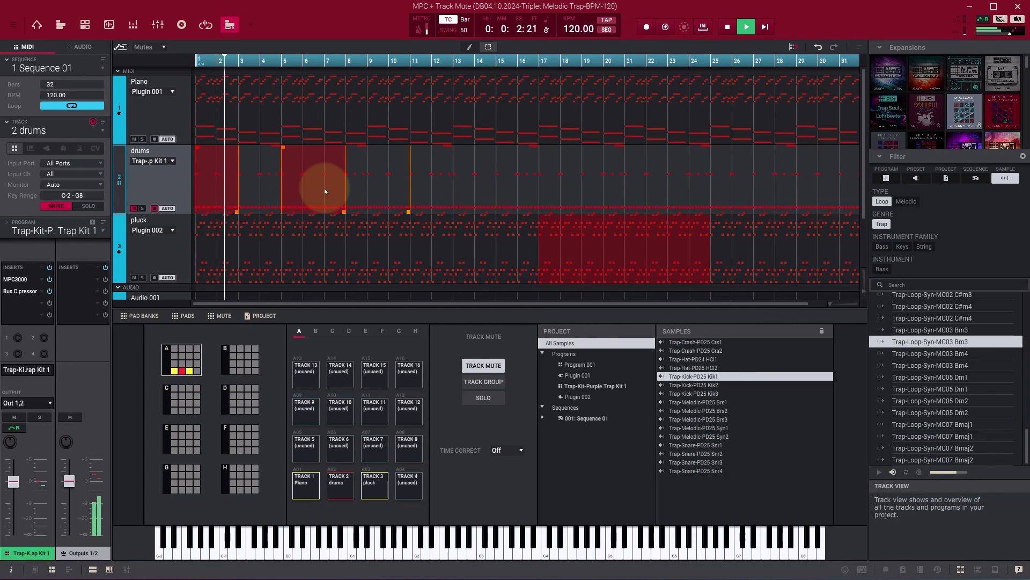
{"action": "key", "text": "x"}
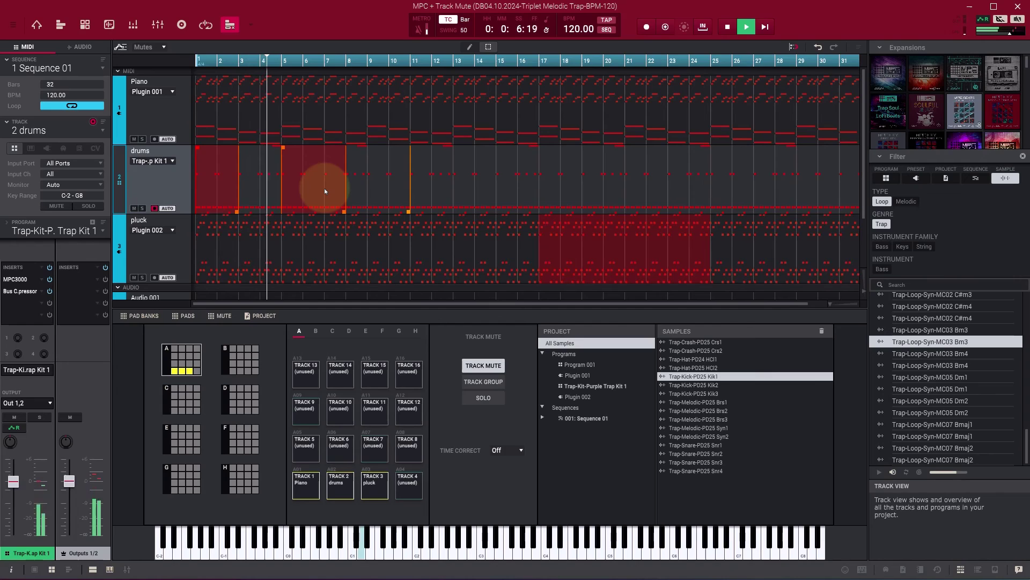
{"action": "key", "text": "x"}
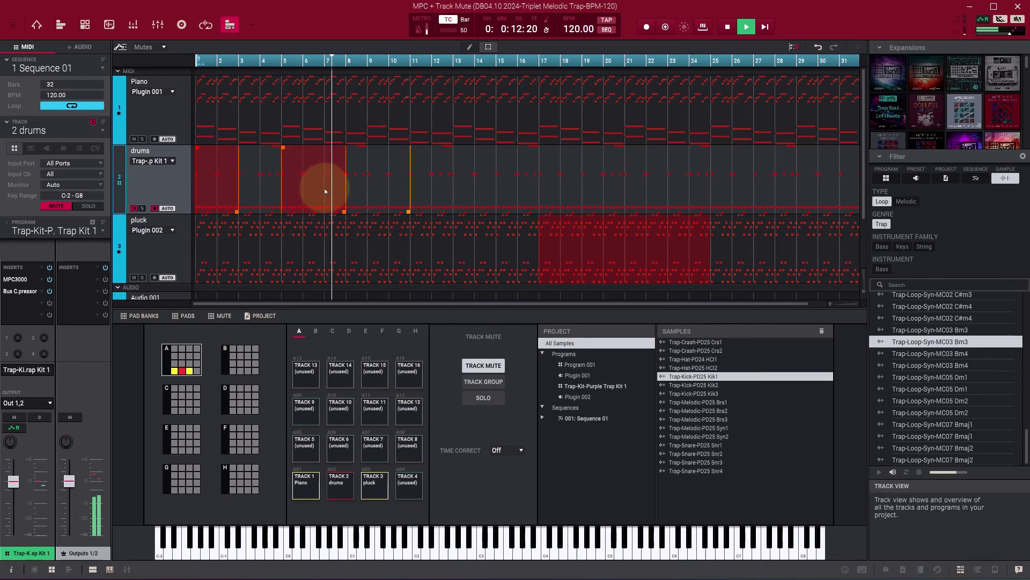
{"action": "key", "text": "x"}
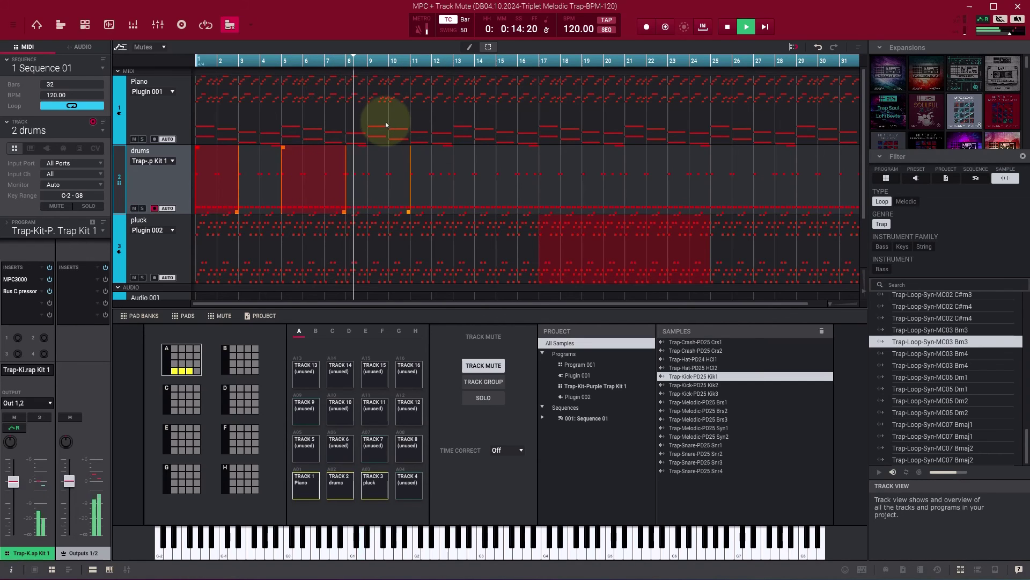
- Mute the Piano track at bars 10, 11, 13, 15, 17 and 19 during playback
{"action": "left_click", "coordinate": [388, 121]}
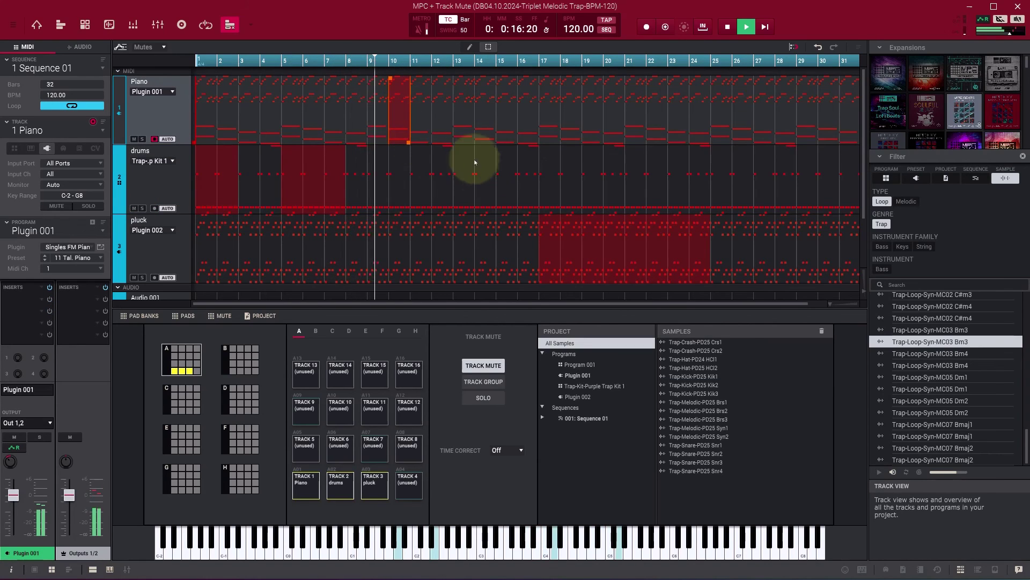
{"action": "left_click", "coordinate": [431, 125]}
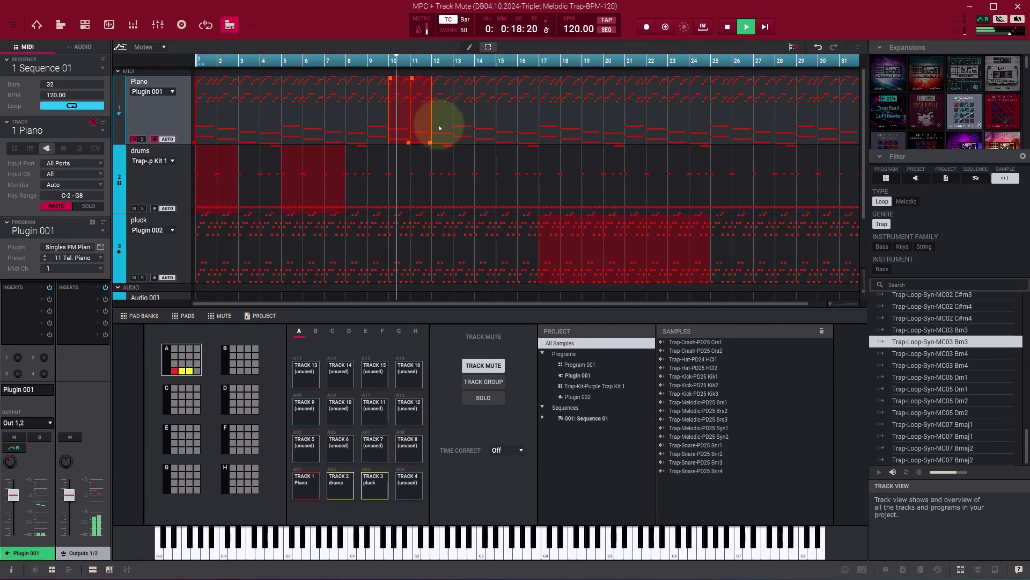
{"action": "left_click", "coordinate": [463, 123]}
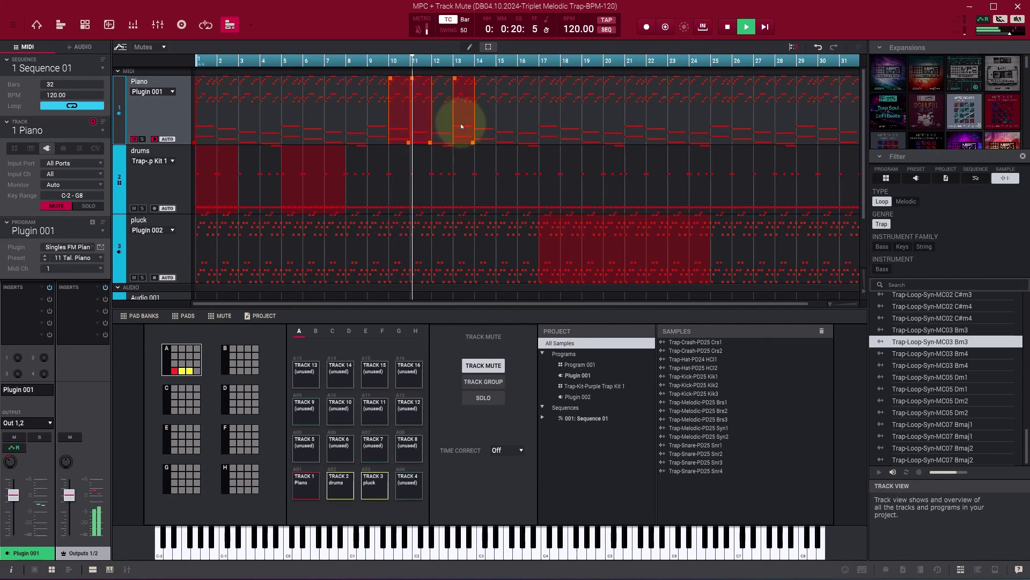
{"action": "left_click", "coordinate": [505, 122]}
{"action": "left_click", "coordinate": [558, 115]}
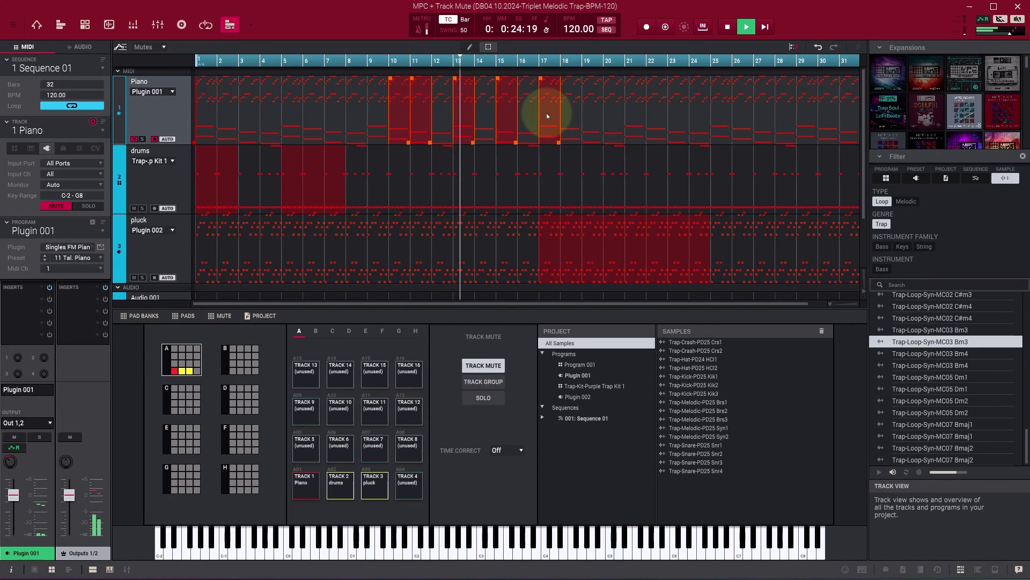
{"action": "left_click", "coordinate": [591, 113]}
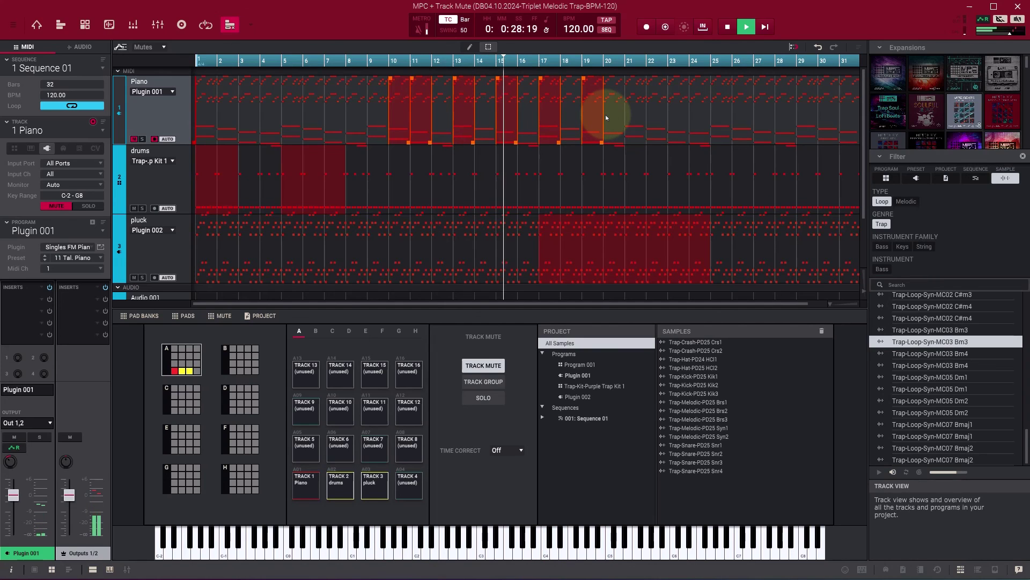
- Mute the drums at bar 18 and bars 23 to 25, and end the pluck track's mute region earlier
{"action": "left_click", "coordinate": [568, 183]}
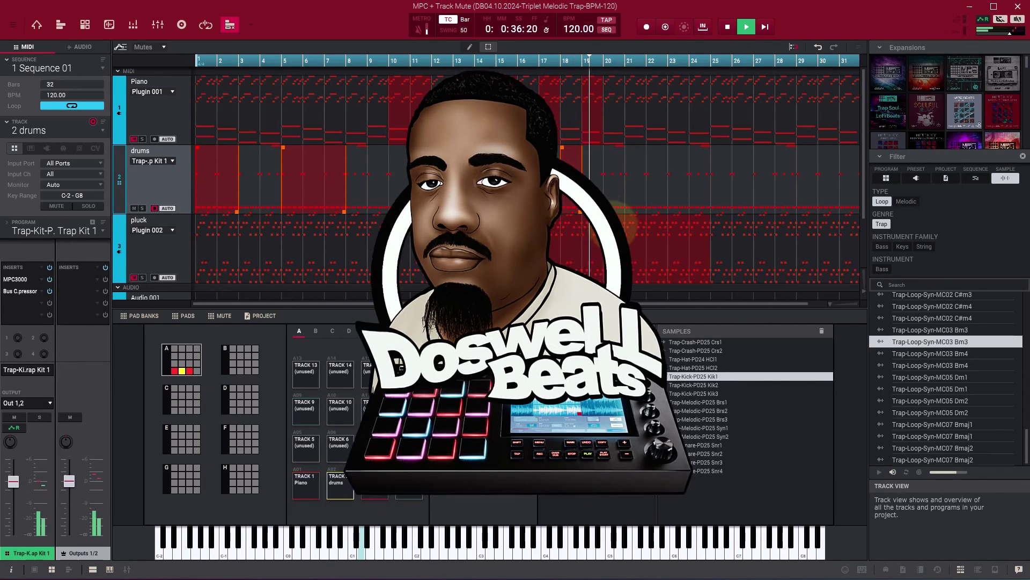
{"action": "left_click", "coordinate": [155, 252]}
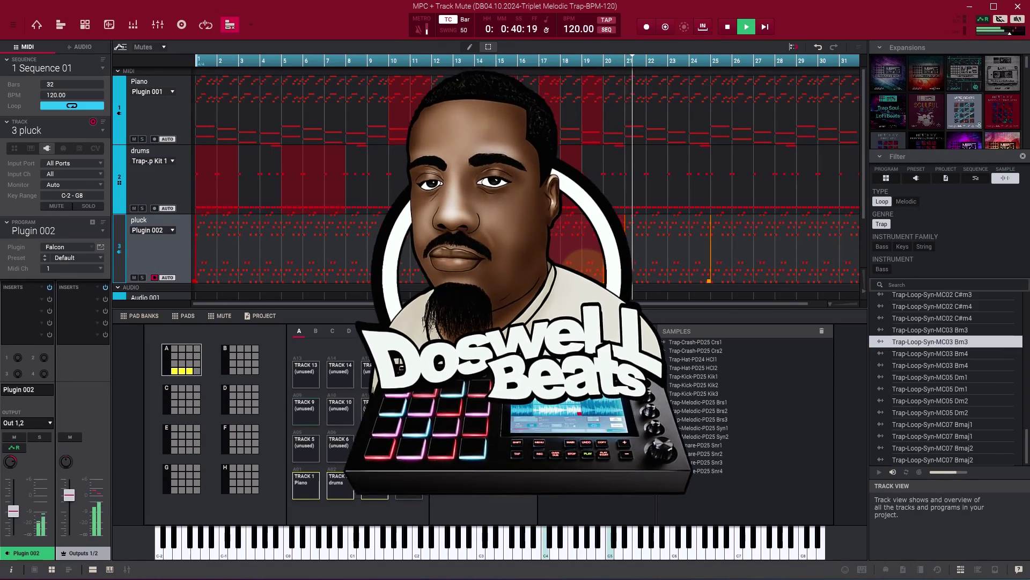
{"action": "left_click", "coordinate": [675, 179]}
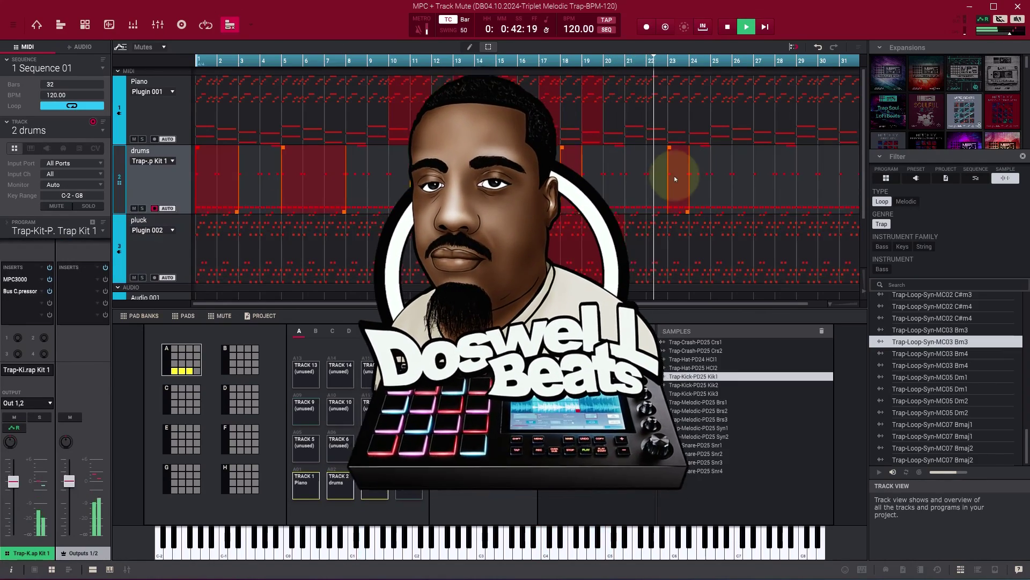
{"action": "left_click_drag", "start_coordinate": [677, 202], "coordinate": [755, 214]}
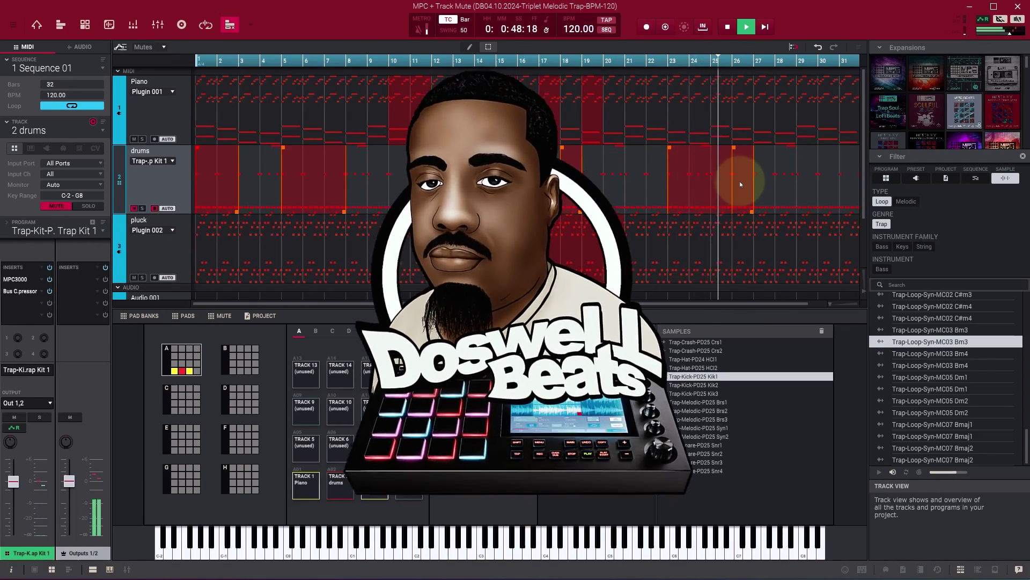
{"action": "left_click_drag", "start_coordinate": [747, 211], "coordinate": [727, 213]}
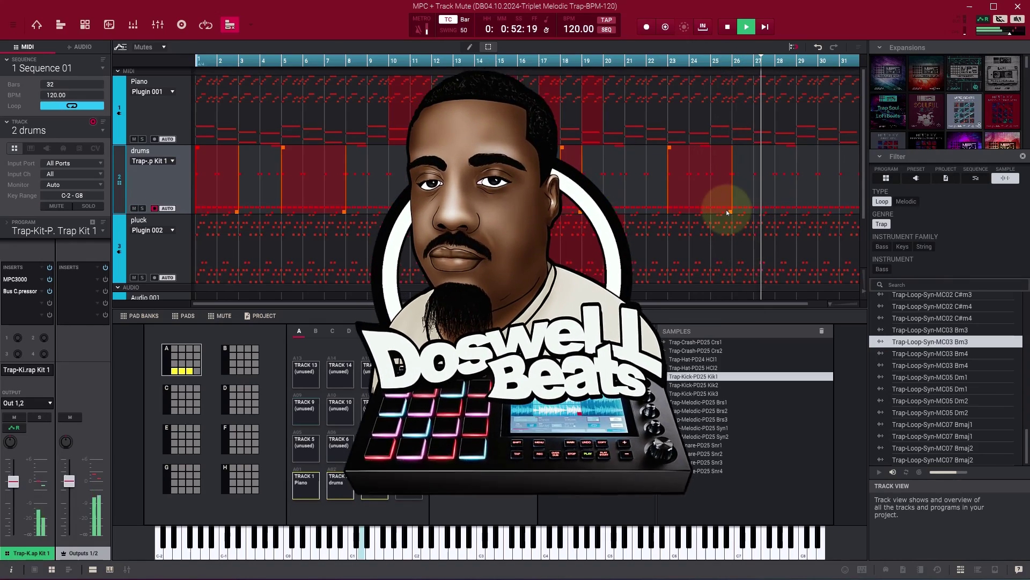